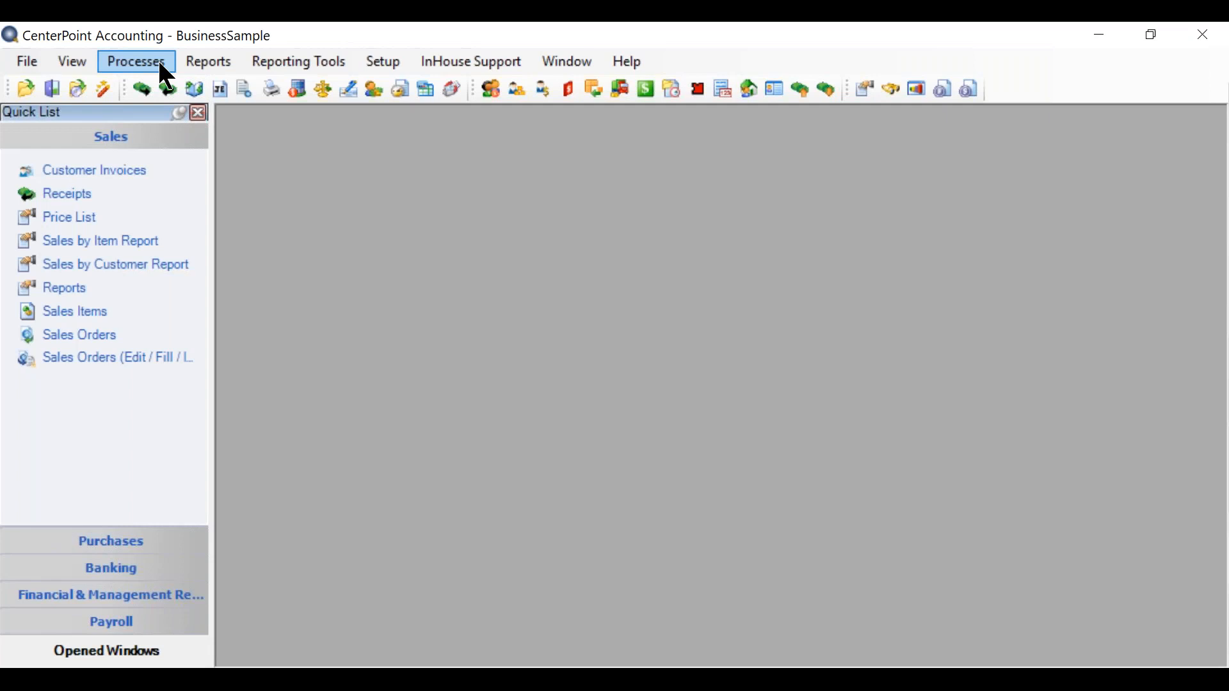
# Start a new quick transaction batch with the description "July 2019 EFT Transaction".
pyautogui.click(160, 65)
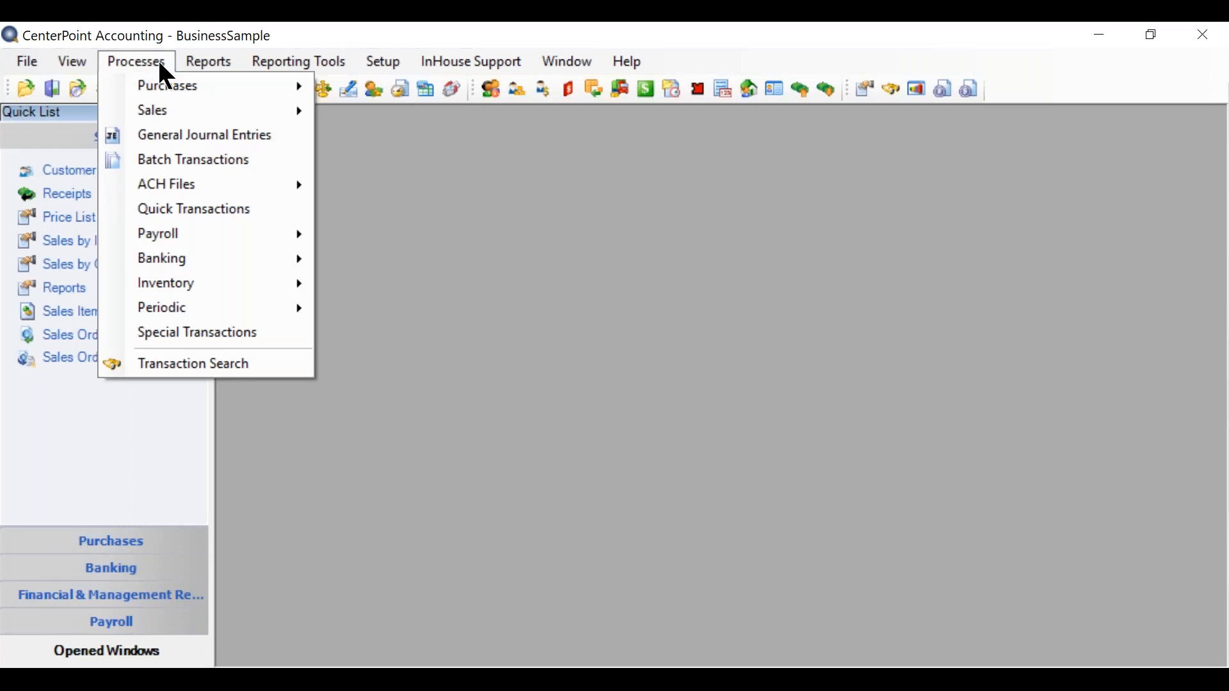
pyautogui.click(172, 212)
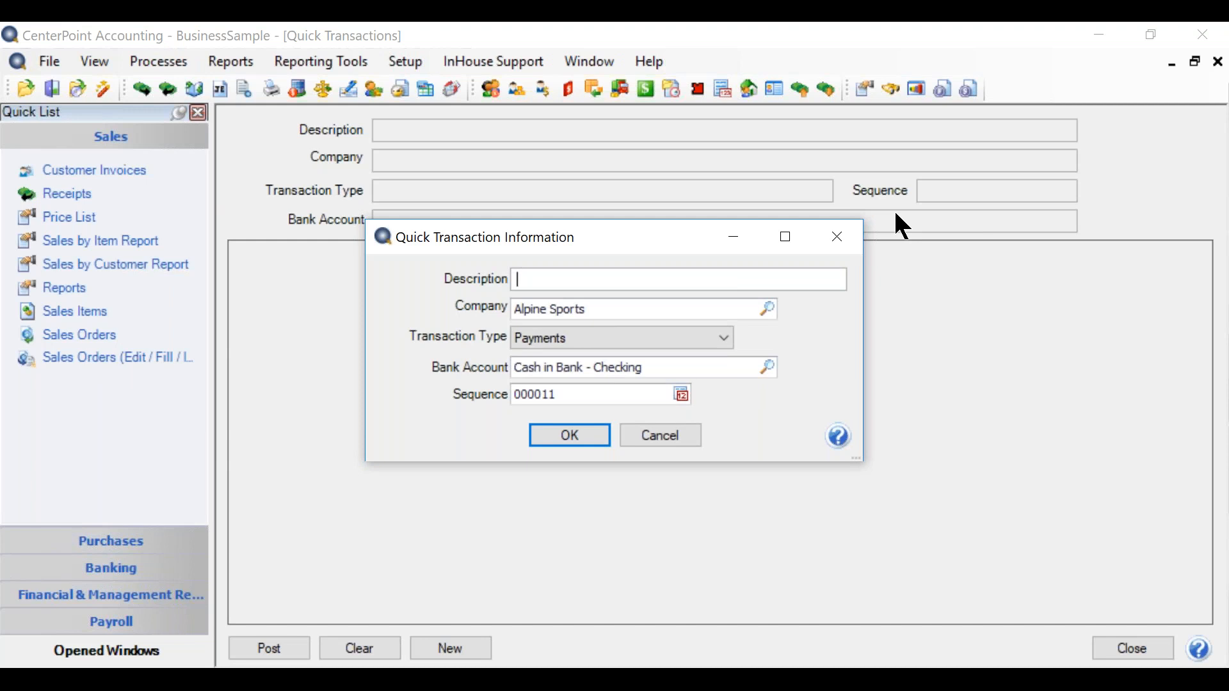
pyautogui.write('July EFT Transaction')
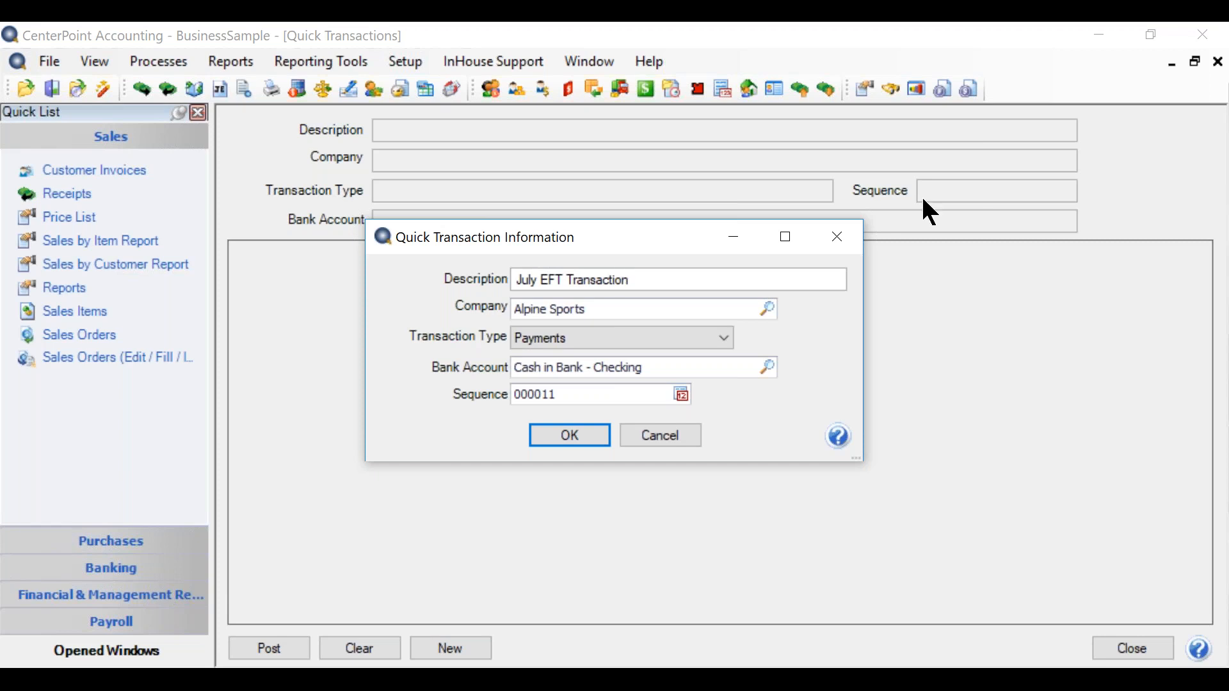
pyautogui.click(538, 280)
pyautogui.write('2019')
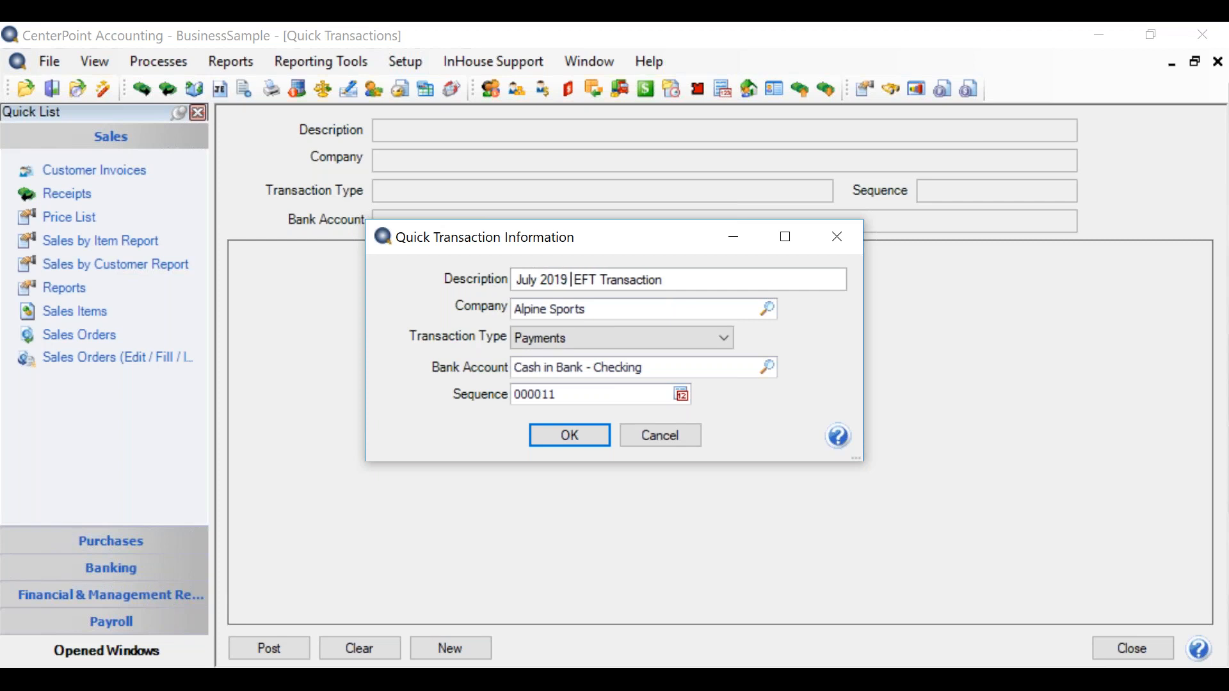
pyautogui.press('BackSpace')
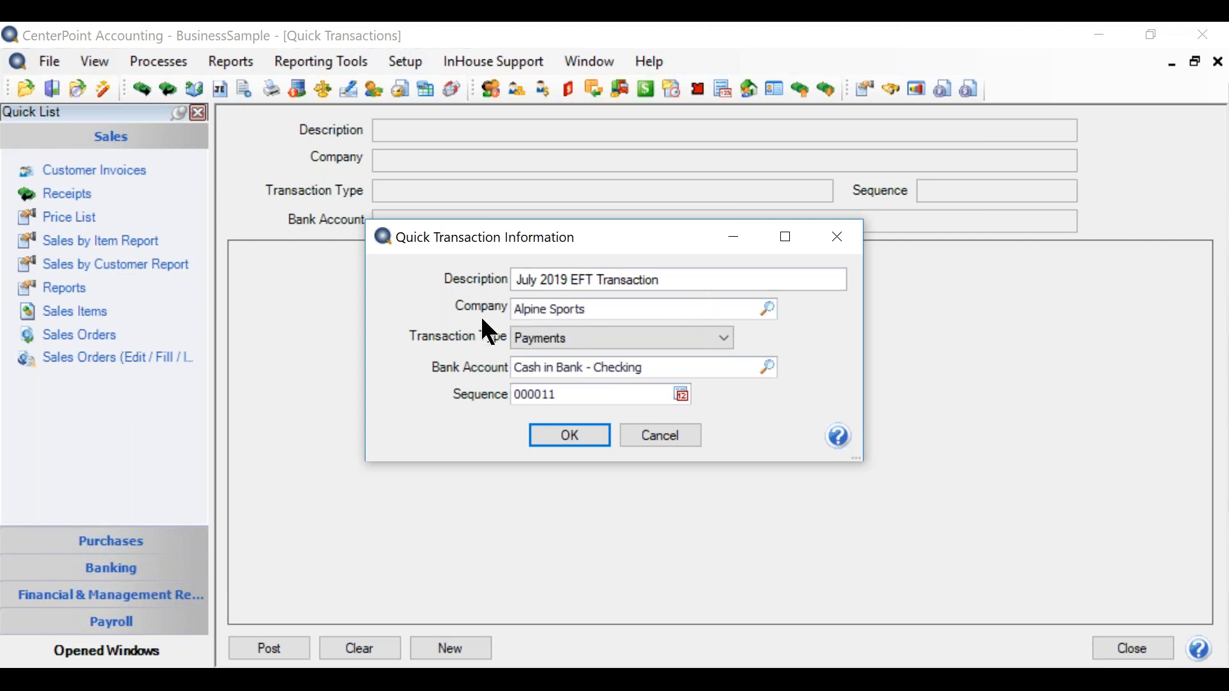
# Select Alpine Sports as the batch's company and Payments as its transaction type.
pyautogui.click(768, 309)
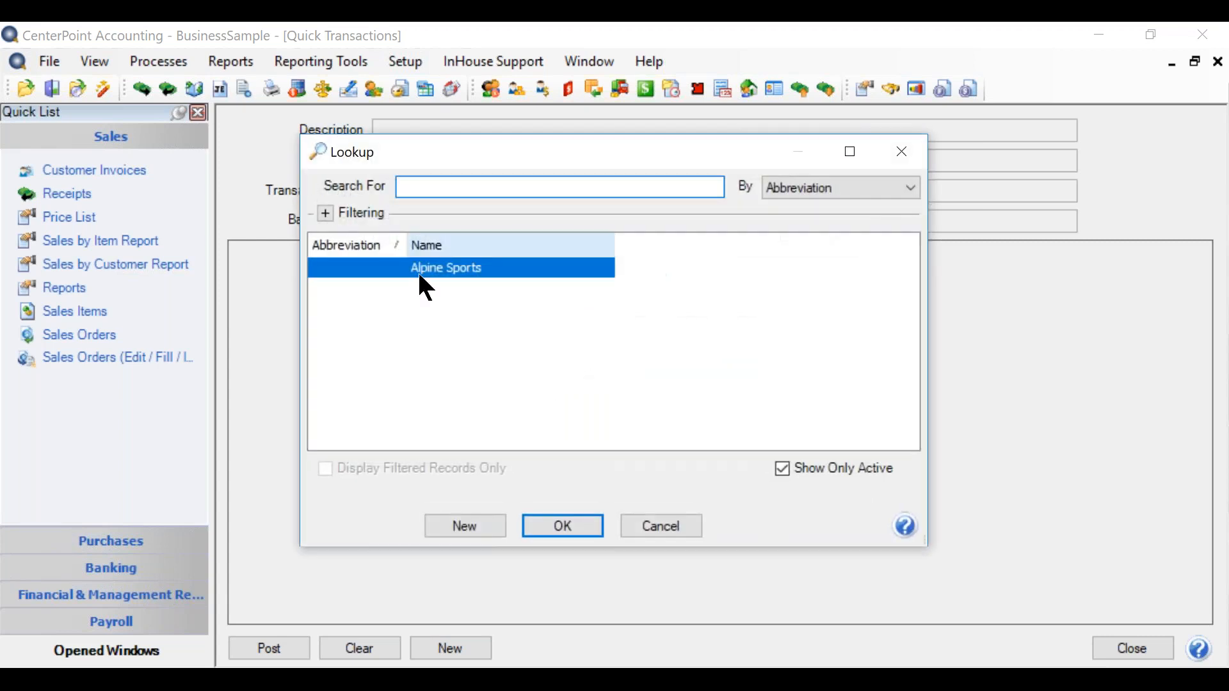
pyautogui.click(562, 521)
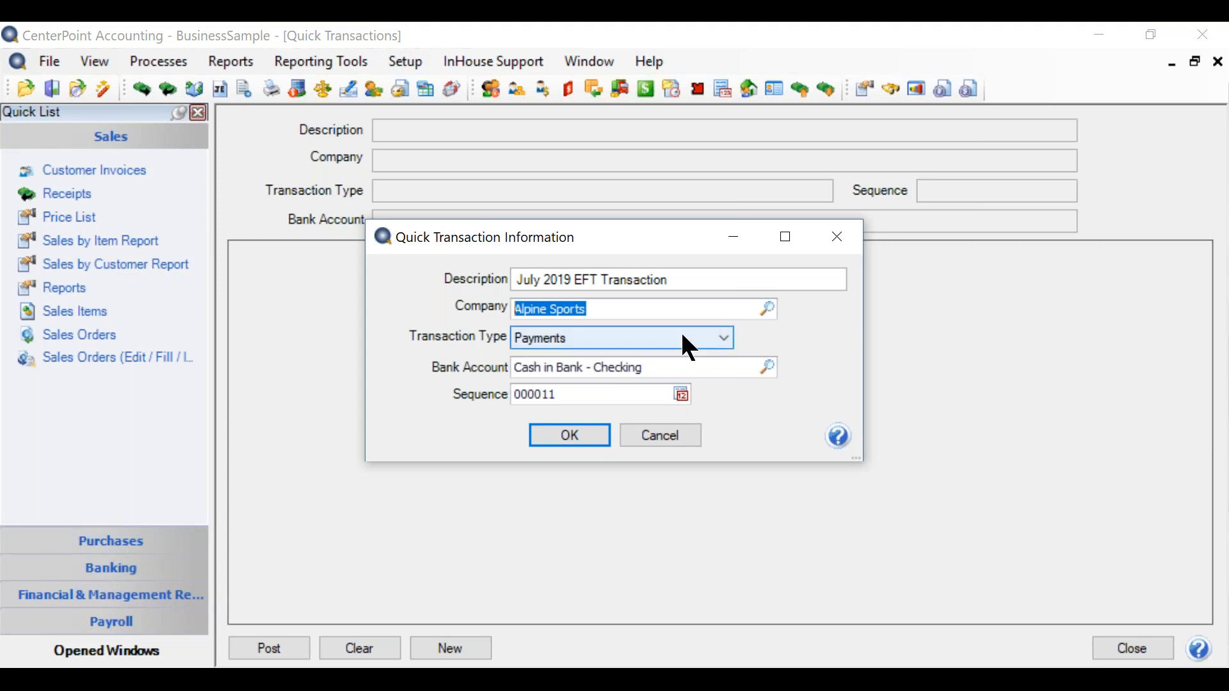
pyautogui.click(724, 338)
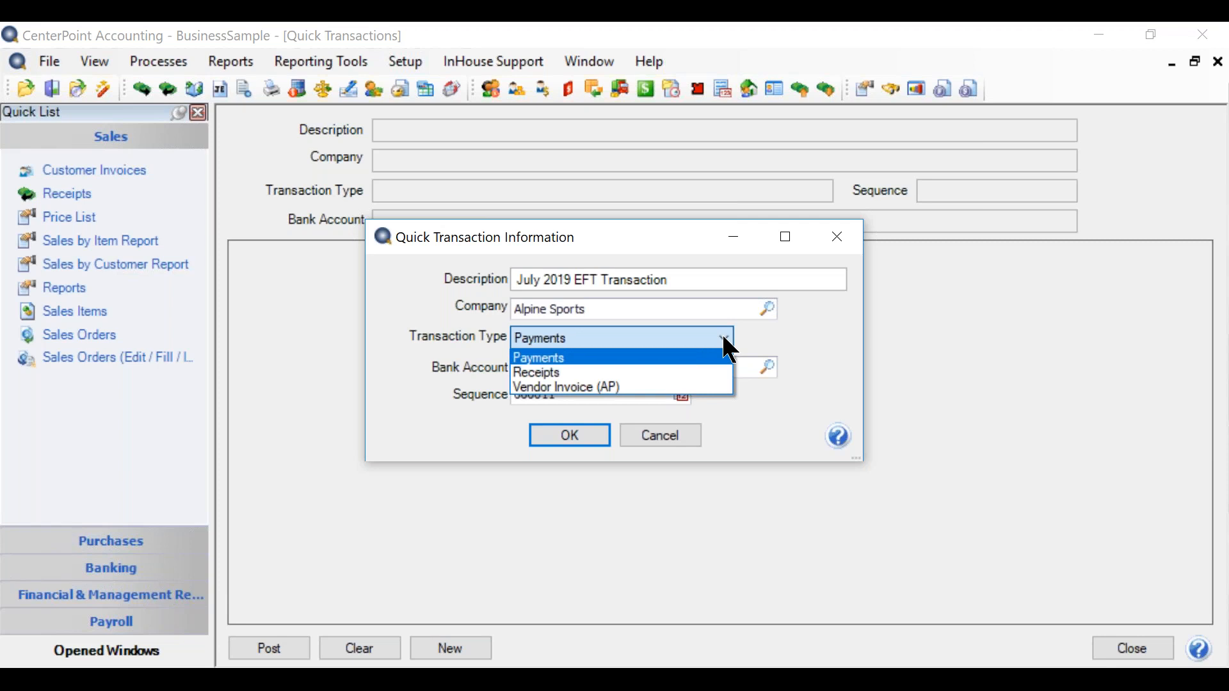
pyautogui.click(589, 363)
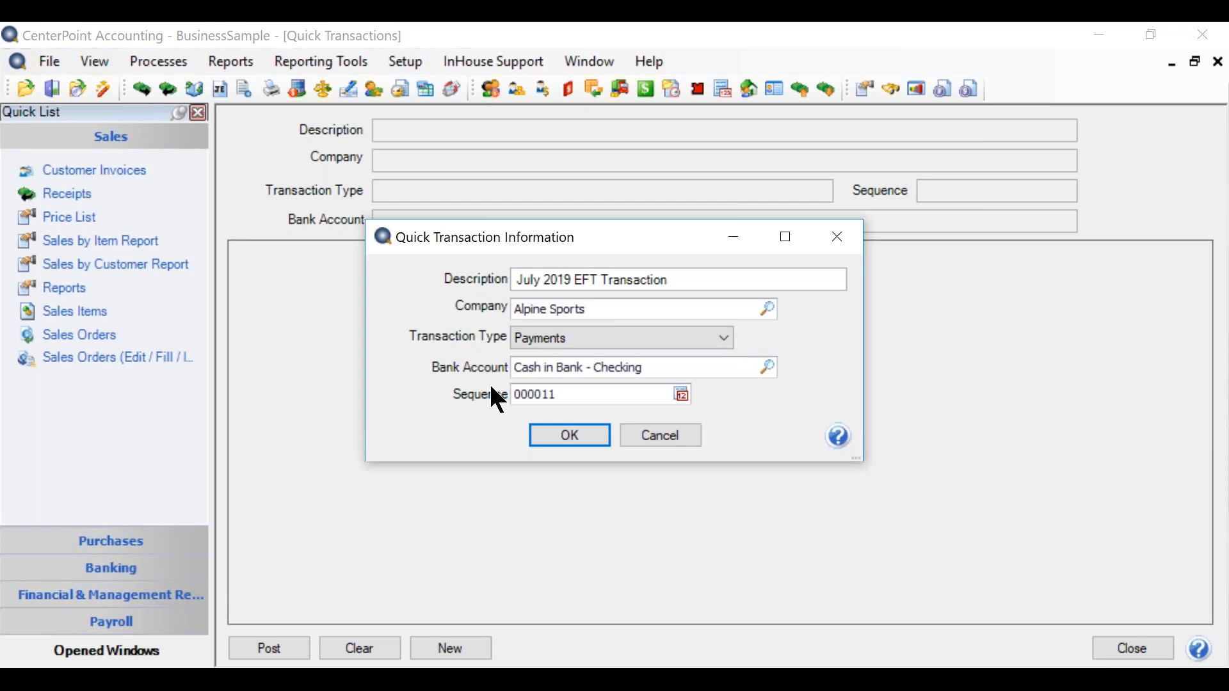
pyautogui.click(707, 339)
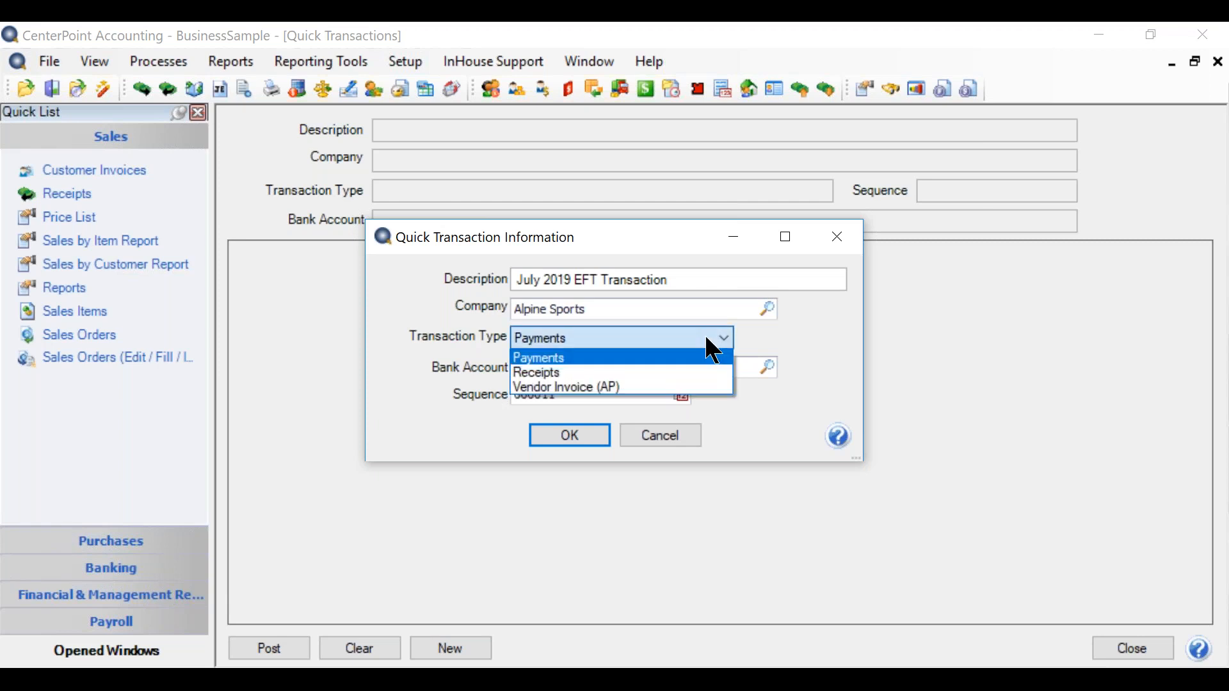
pyautogui.click(707, 338)
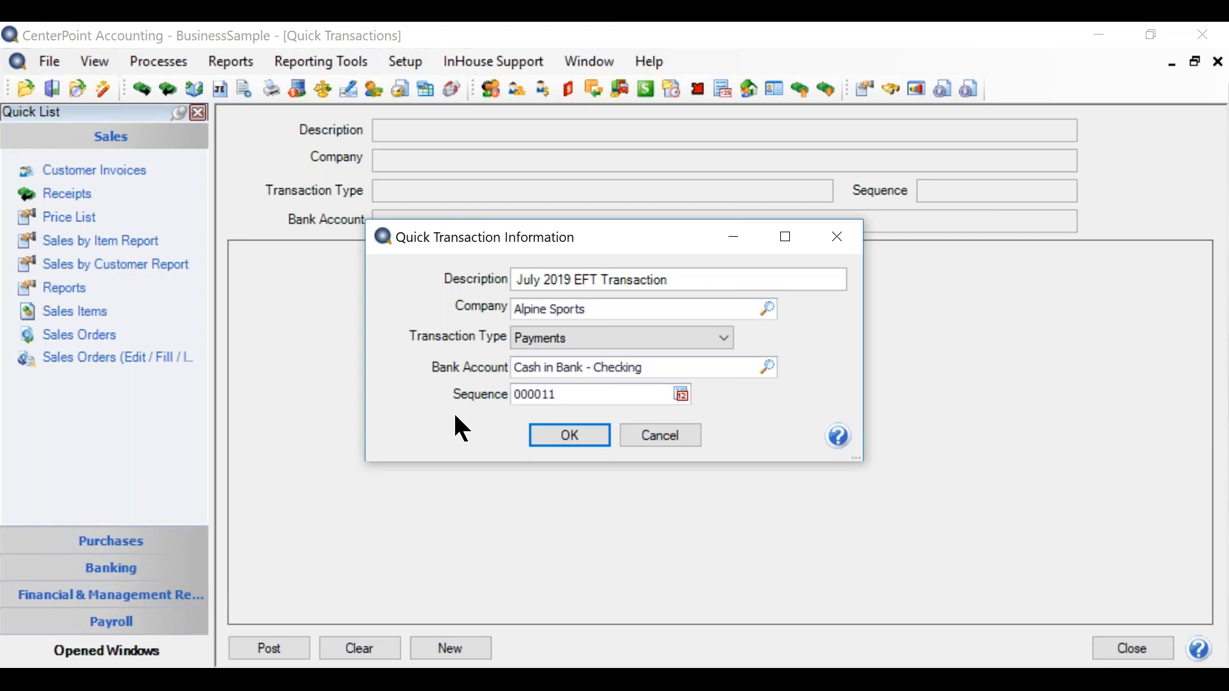
# Choose the EFT numbering sequence for the batch and accept the quick transaction information.
pyautogui.click(679, 398)
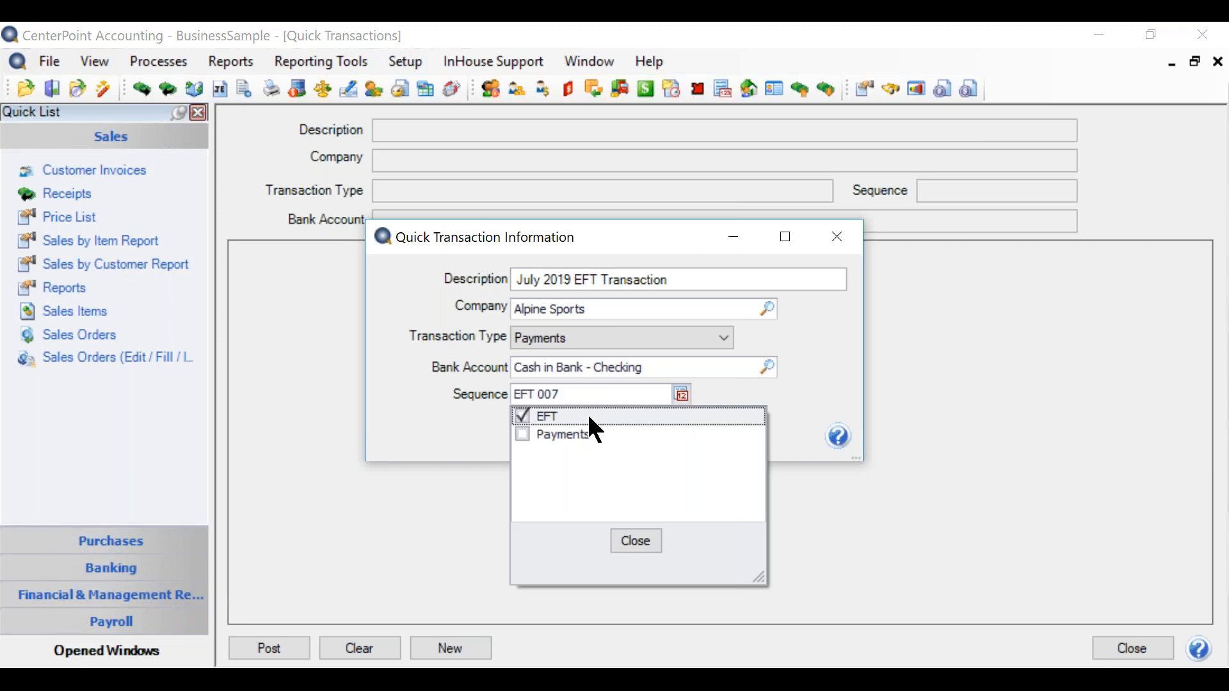
pyautogui.click(626, 541)
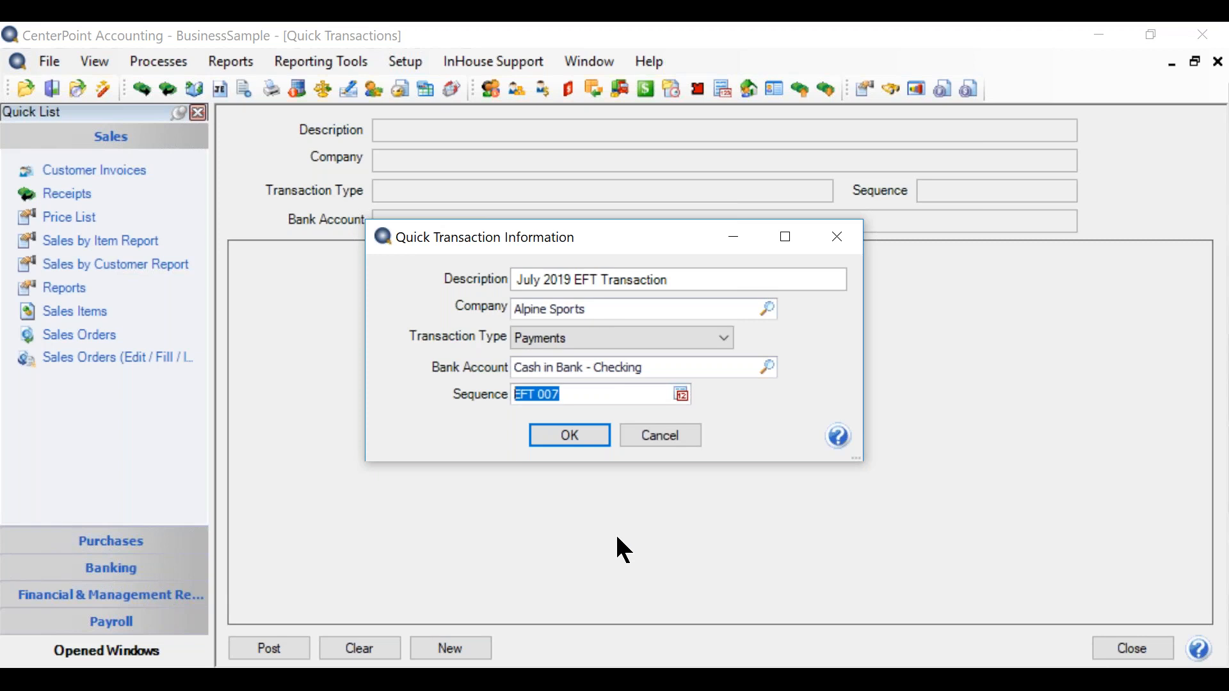
pyautogui.click(562, 438)
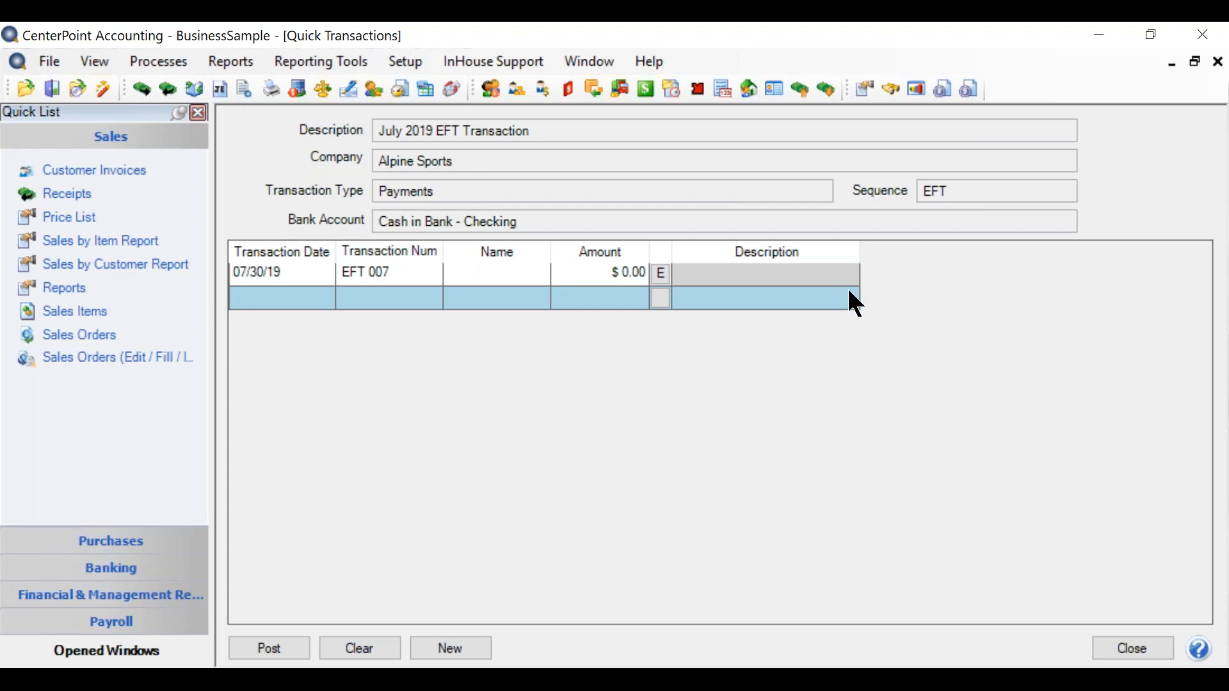
# Enter the first payment line dated 07/14/19 to Summit Utility Company for $234.00, keeping the proposed transaction number.
pyautogui.click(291, 279)
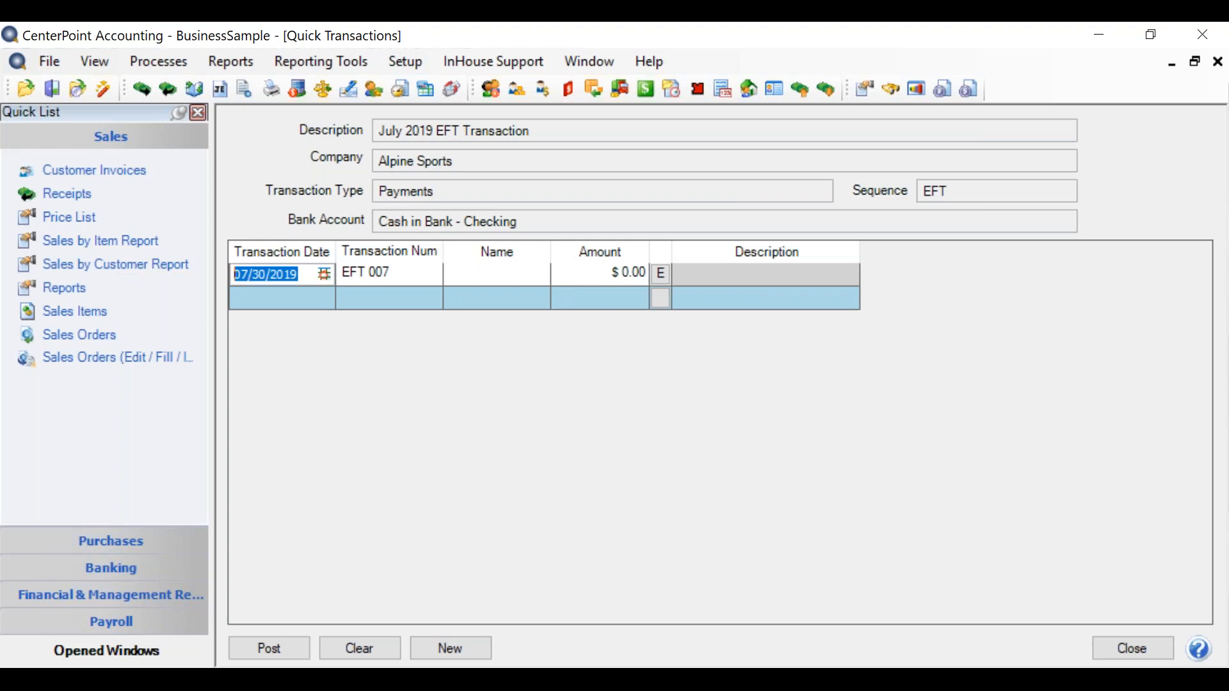
pyautogui.write('07')
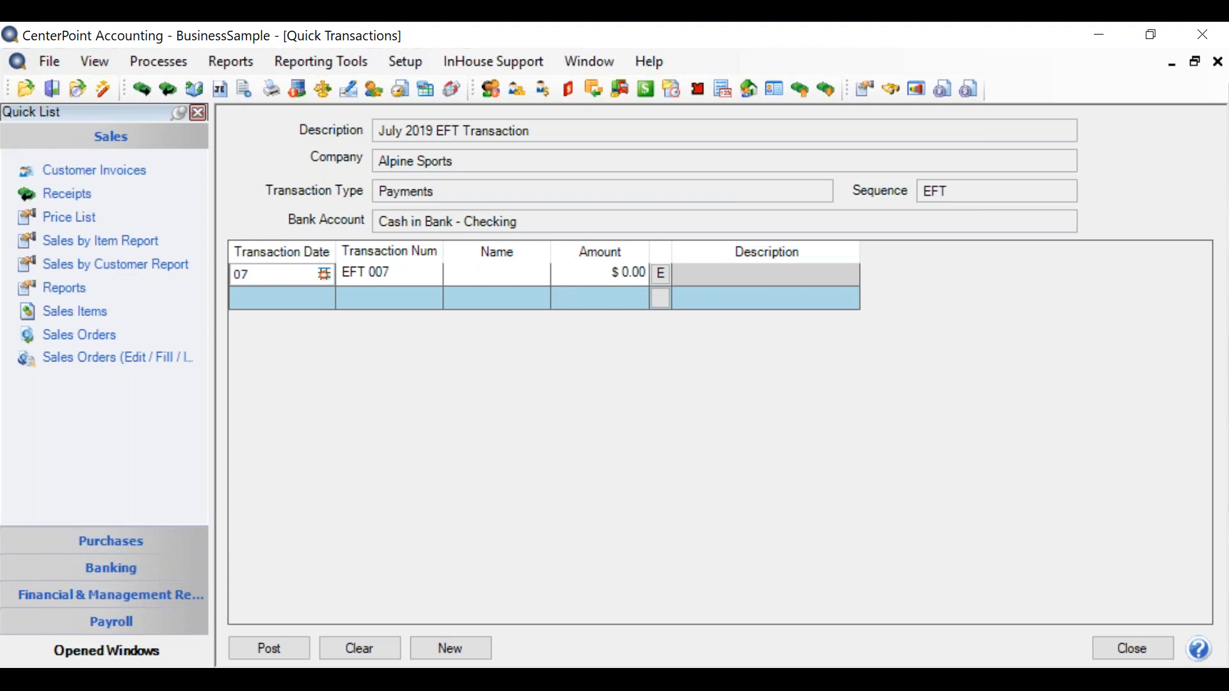
pyautogui.write('14')
pyautogui.press('Tab')
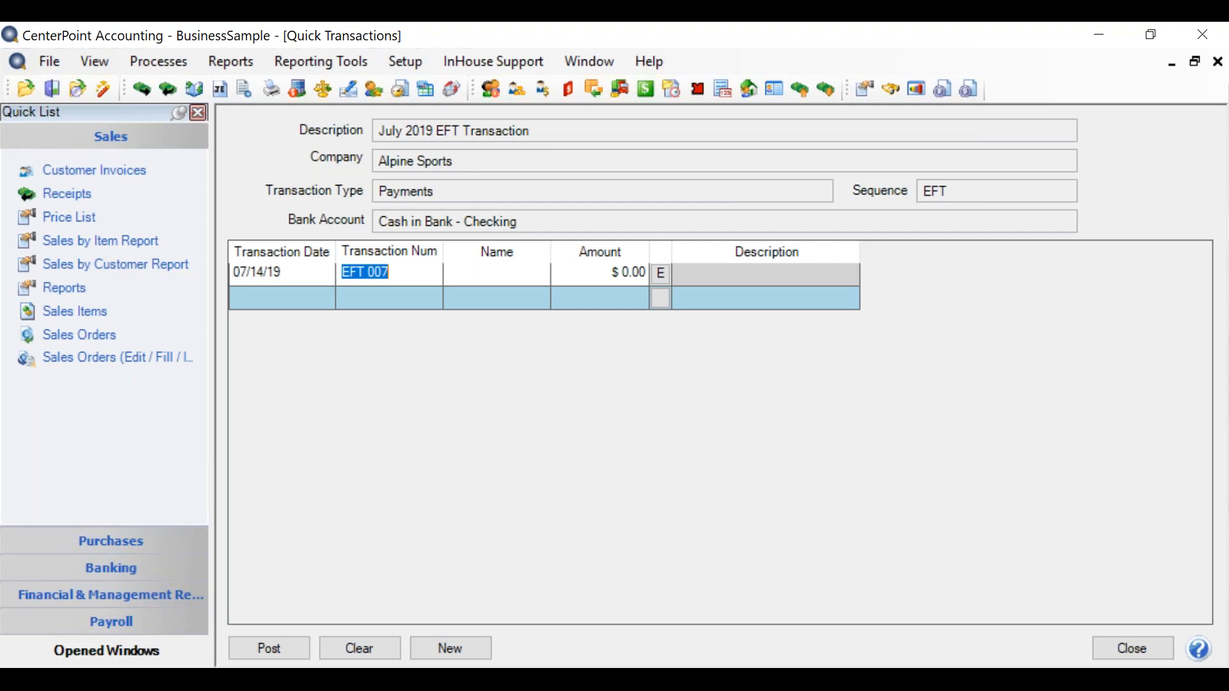
pyautogui.press('Tab')
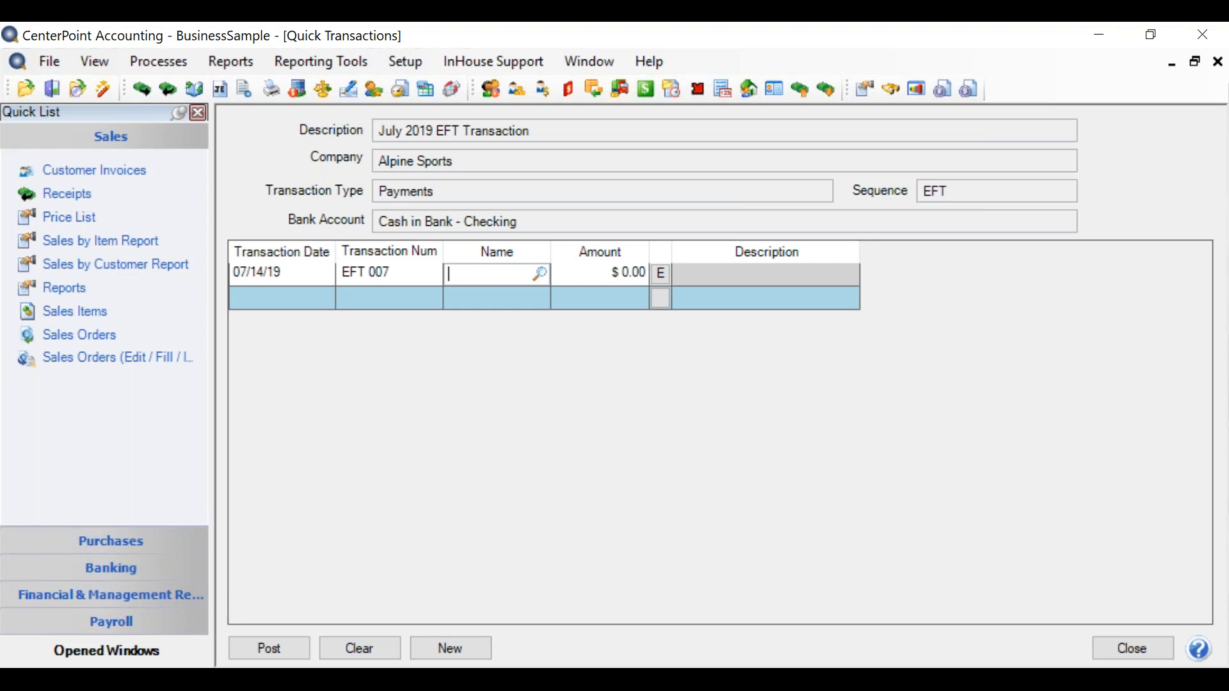
pyautogui.write('summit')
pyautogui.write('u')
pyautogui.press('Tab')
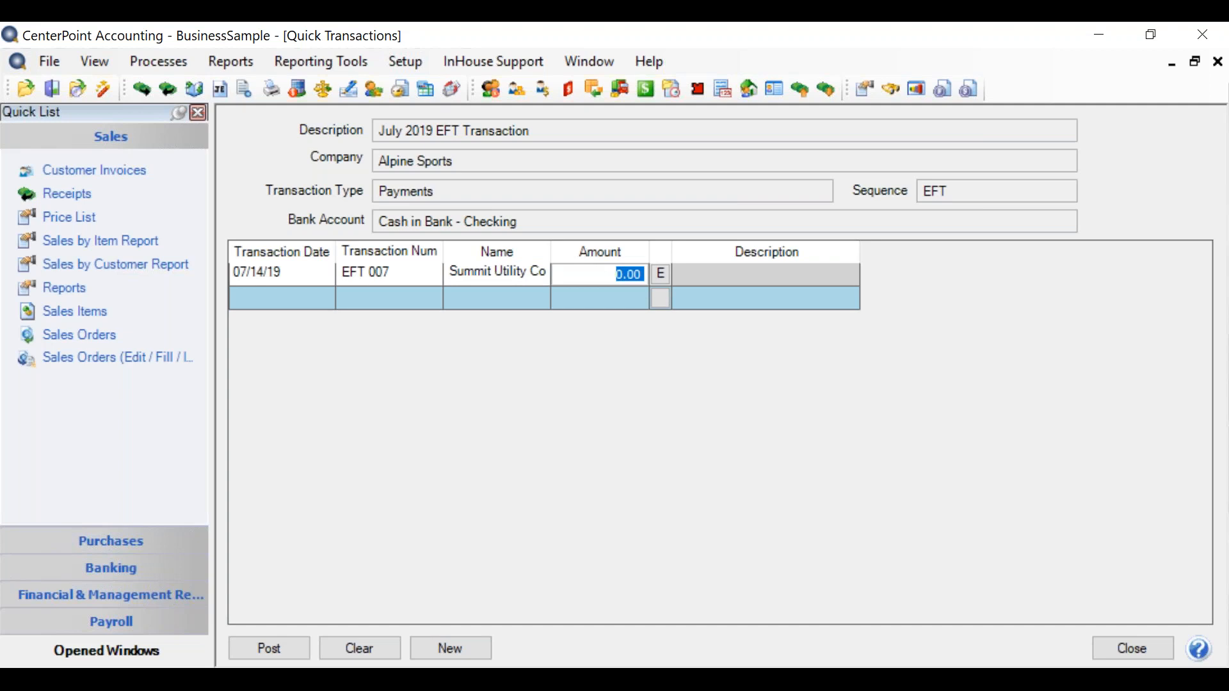
pyautogui.write('234.')
pyautogui.press('Tab')
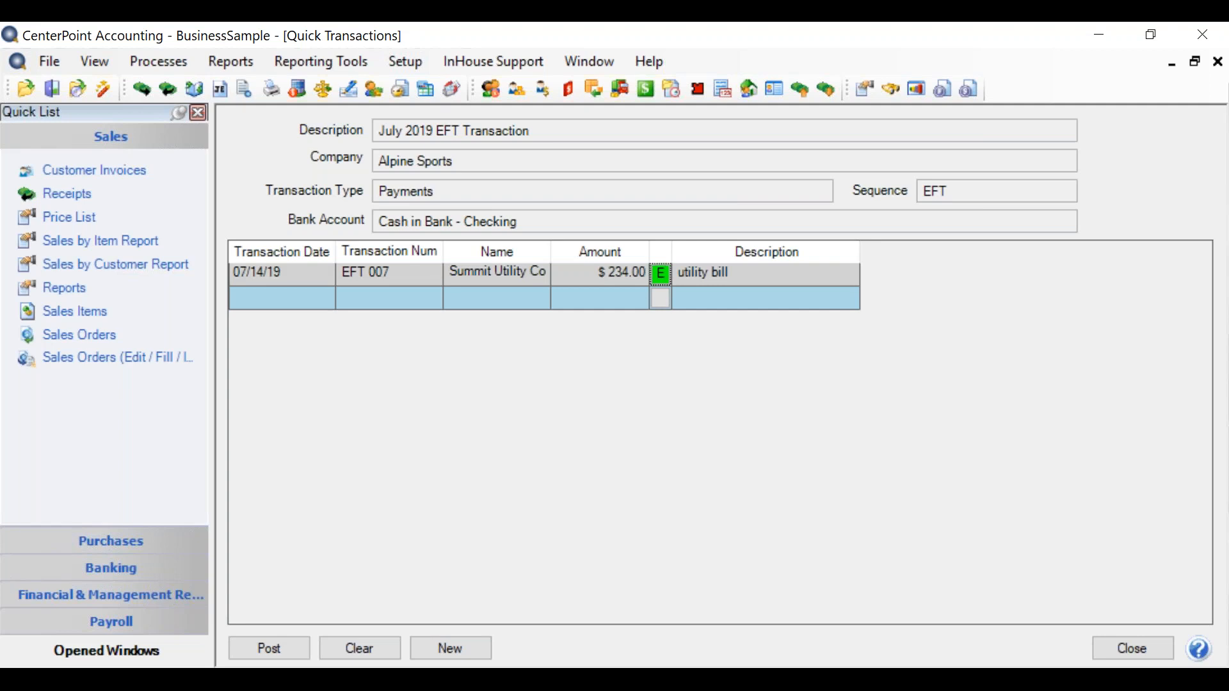
# Open the Summit Utility Company payment for editing, review its account and distribution details, and save it.
pyautogui.click(661, 272)
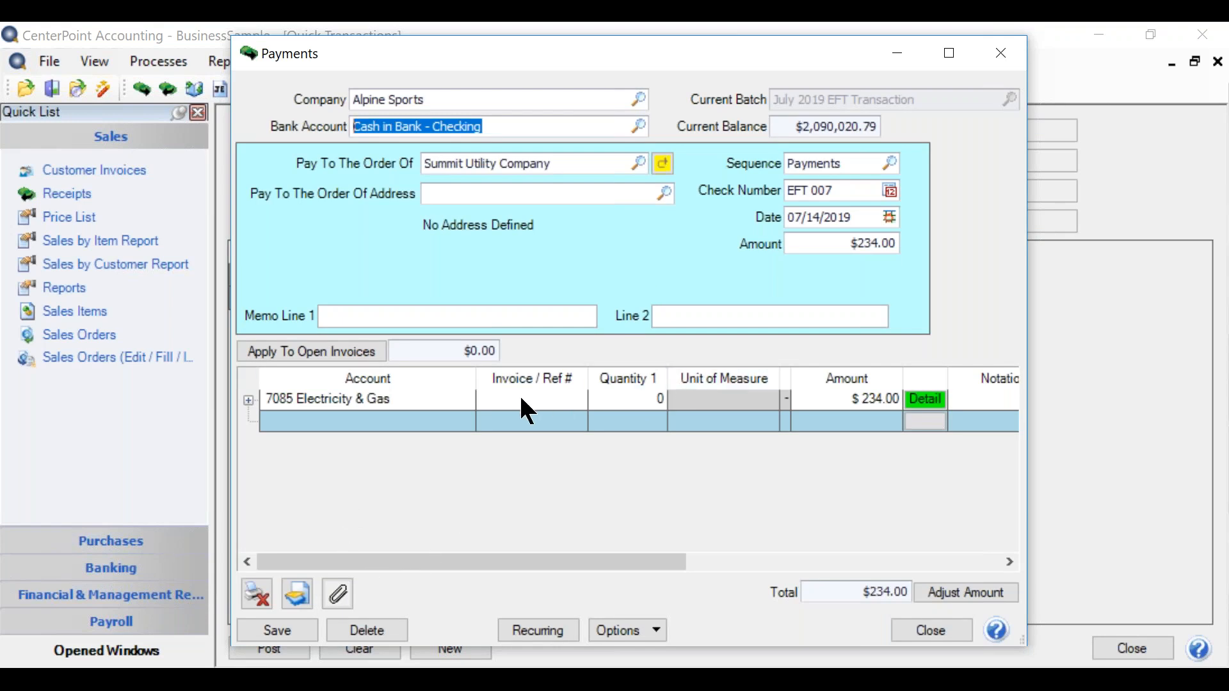
pyautogui.click(580, 562)
pyautogui.moveTo(579, 561); pyautogui.dragTo(726, 562)
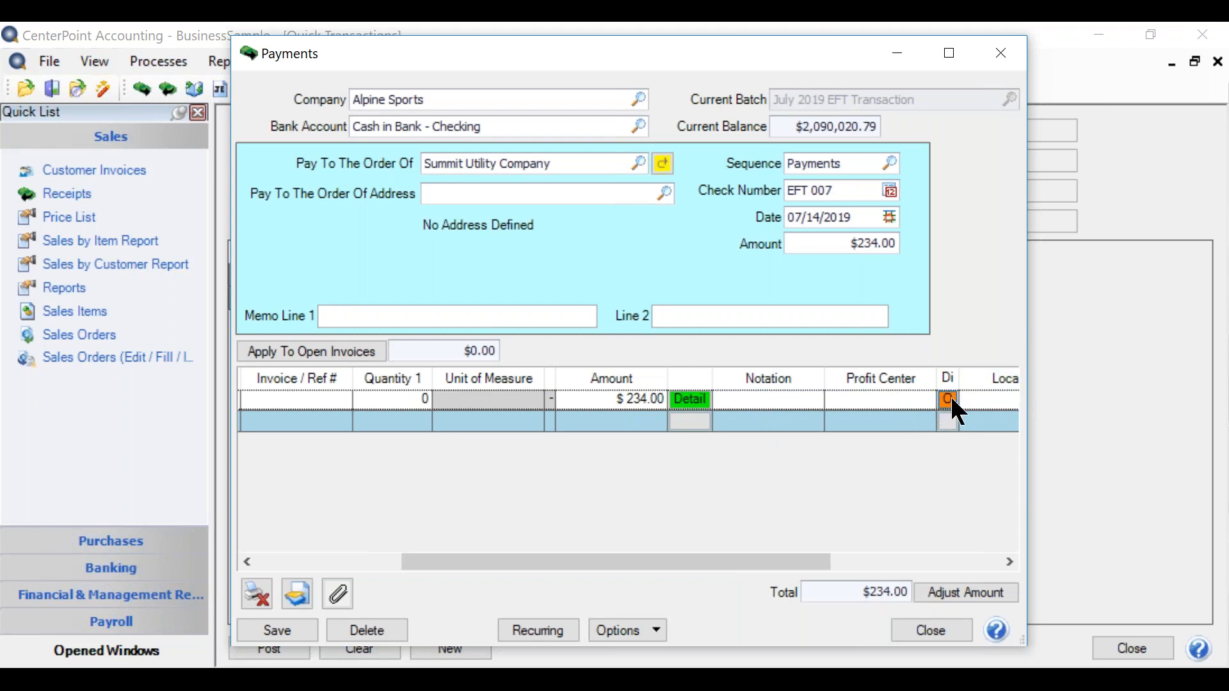
pyautogui.moveTo(816, 550); pyautogui.dragTo(687, 567)
pyautogui.moveTo(601, 566); pyautogui.dragTo(558, 568)
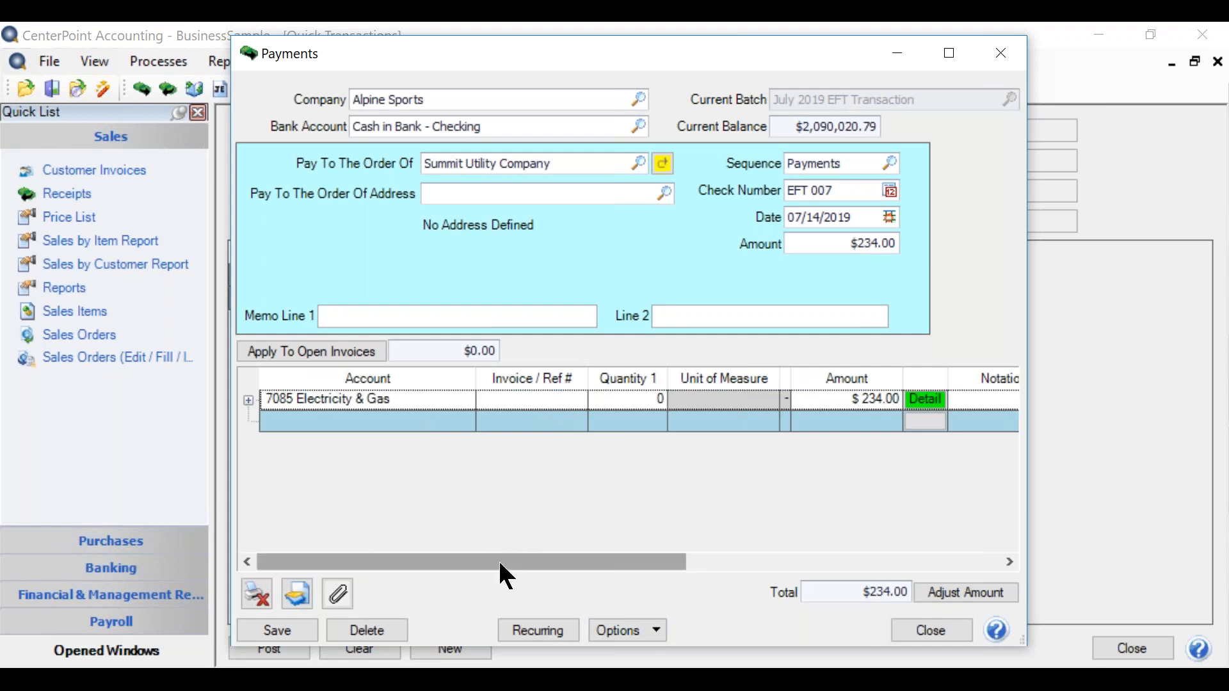
pyautogui.click(277, 630)
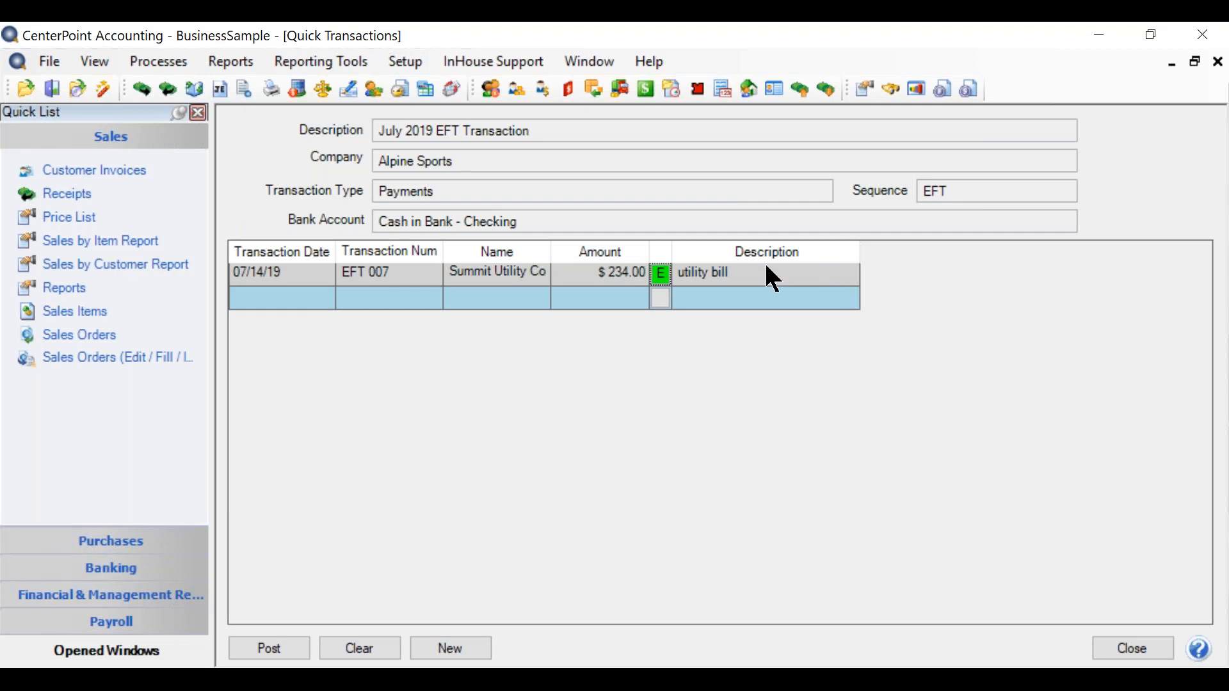
# Add a second payment line dated 07/19/19 to Summit Water Company for $435.56 and review its distribution details.
pyautogui.click(310, 296)
pyautogui.click(274, 295)
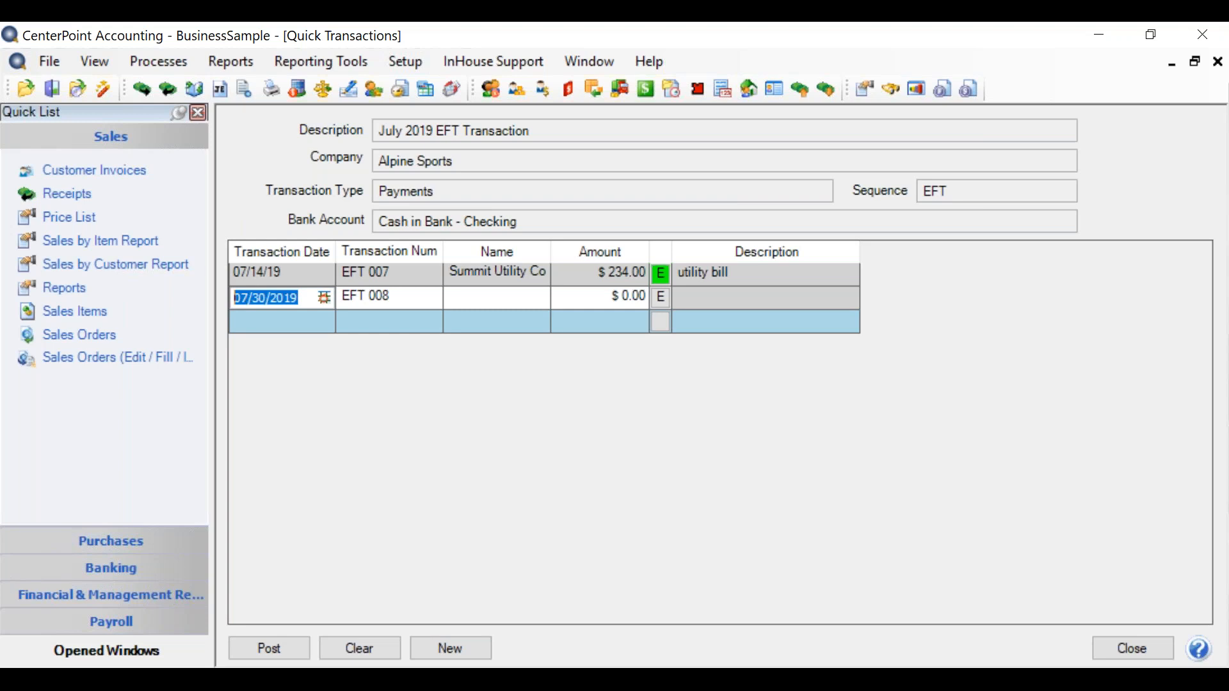
pyautogui.write('07')
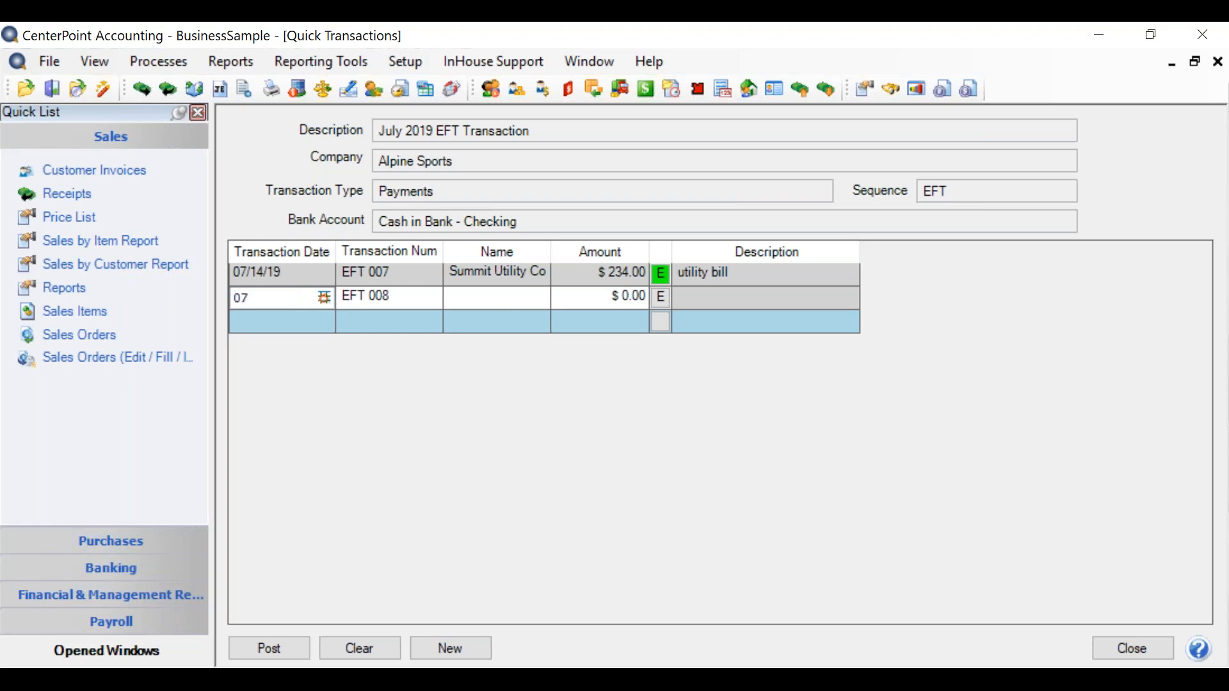
pyautogui.write('19')
pyautogui.press('Tab')
pyautogui.press('Tab')
pyautogui.write('summit wat')
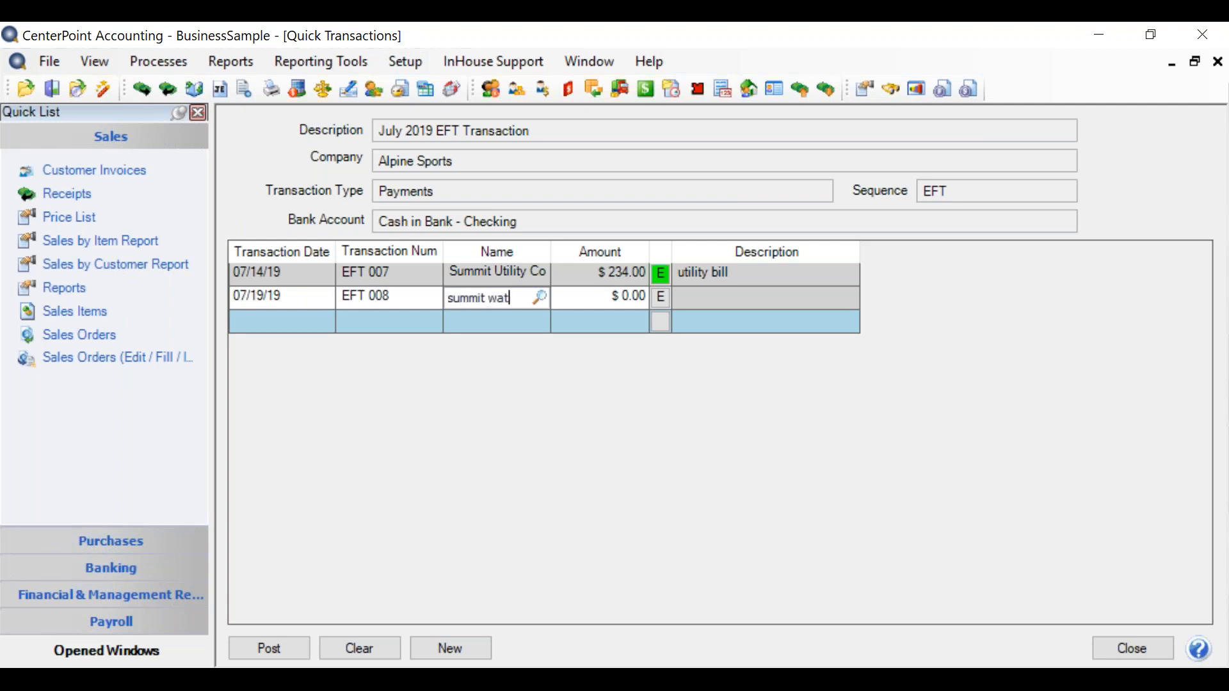
pyautogui.press('Tab')
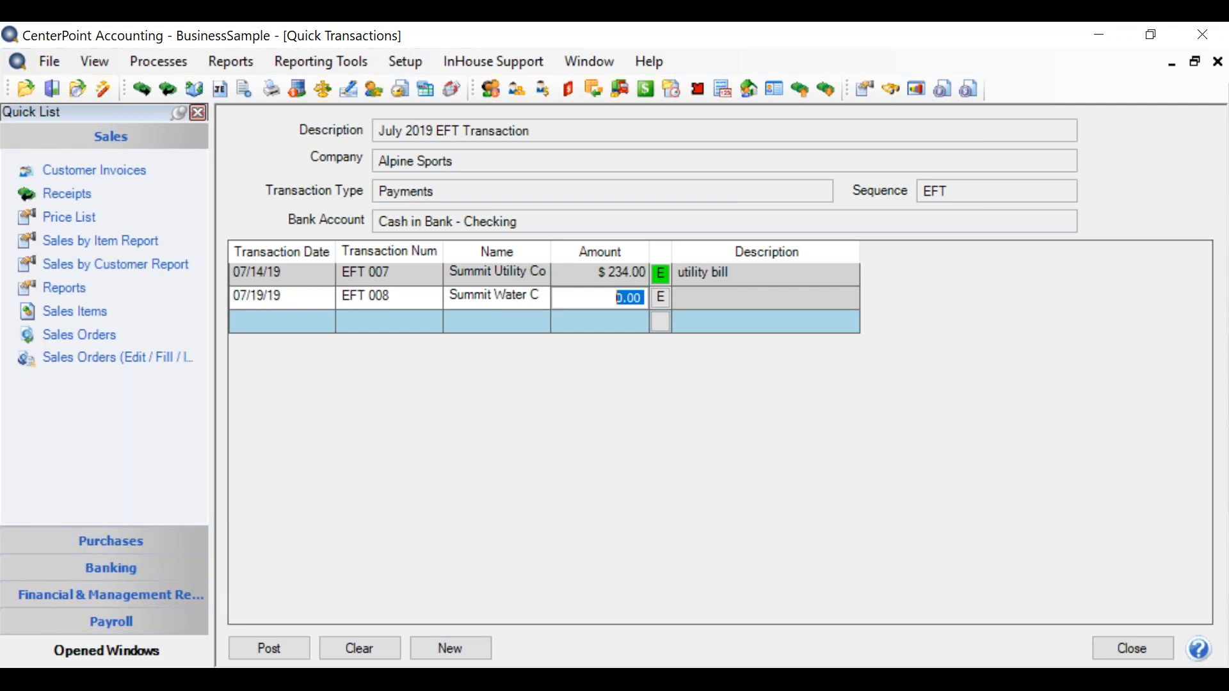
pyautogui.write('435.56')
pyautogui.press('Tab')
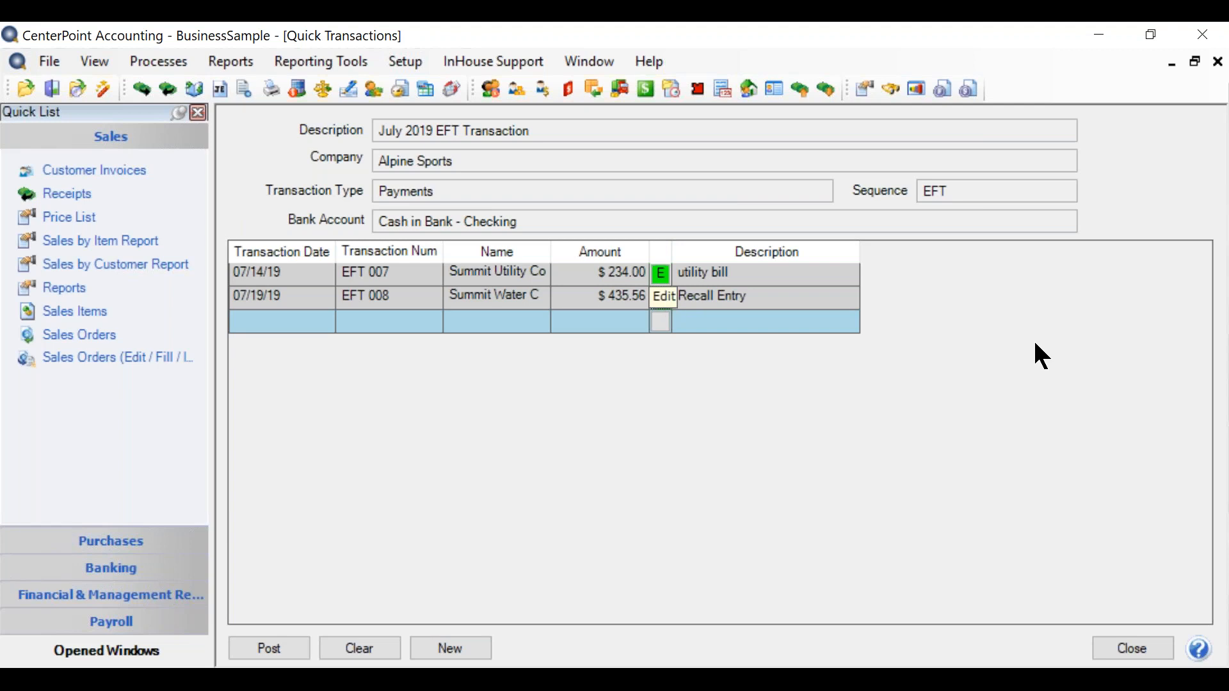
pyautogui.moveTo(386, 562); pyautogui.dragTo(659, 499)
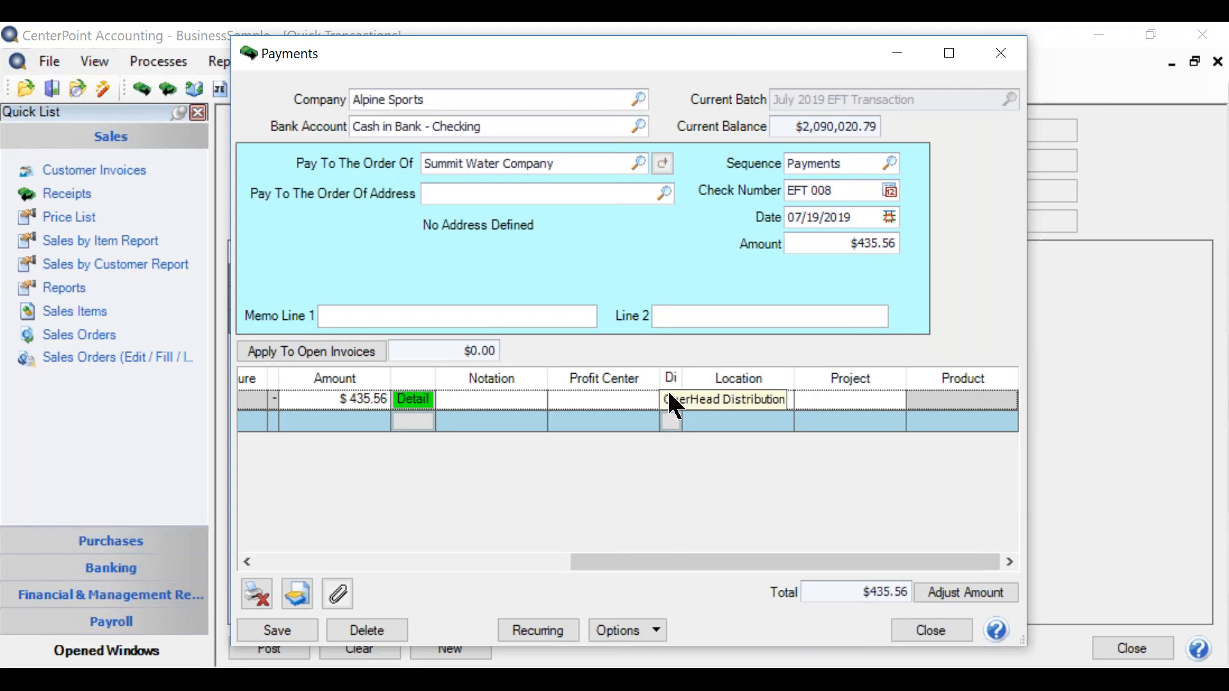
pyautogui.moveTo(696, 567); pyautogui.dragTo(364, 560)
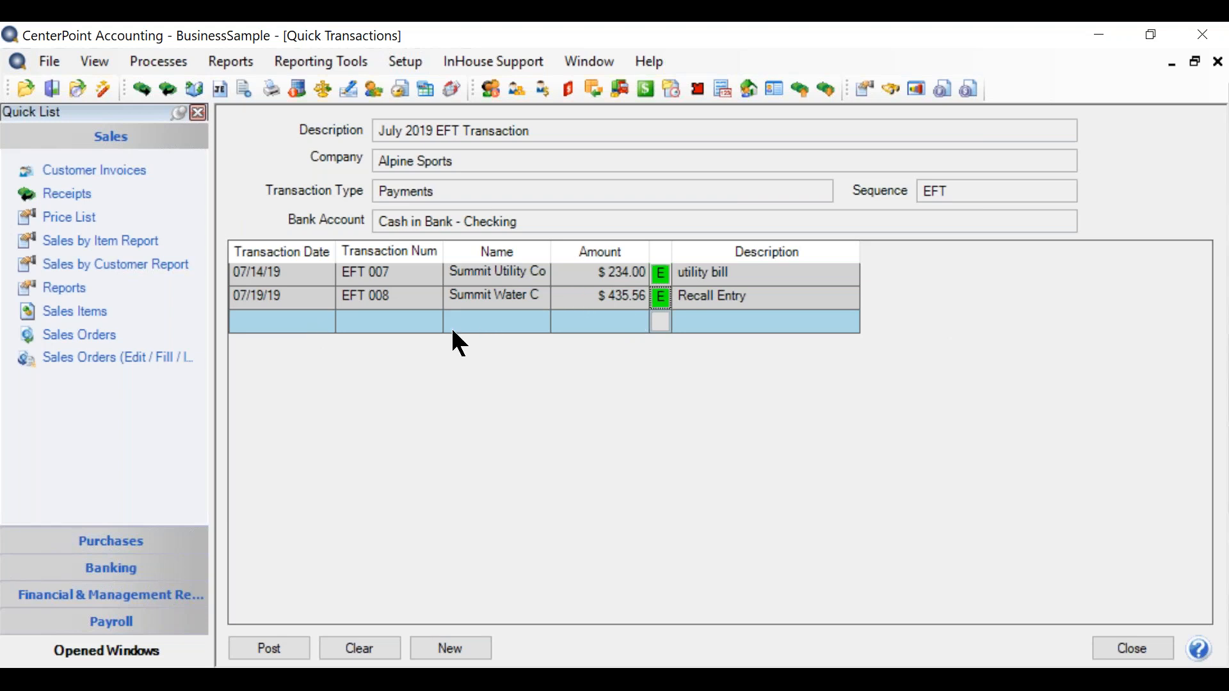
# Add a third payment line dated 07/24/19 to Protect-Now Insurance Co. for $567.98, keeping the proposed transaction number.
pyautogui.click(272, 322)
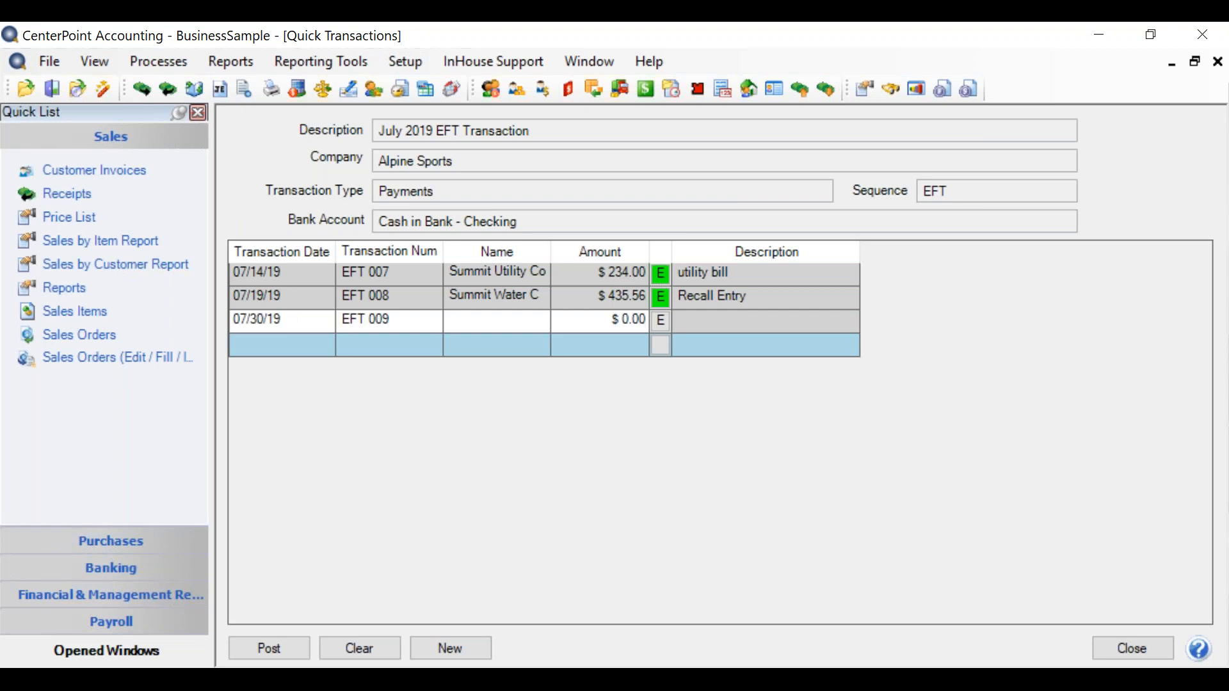
pyautogui.click(279, 316)
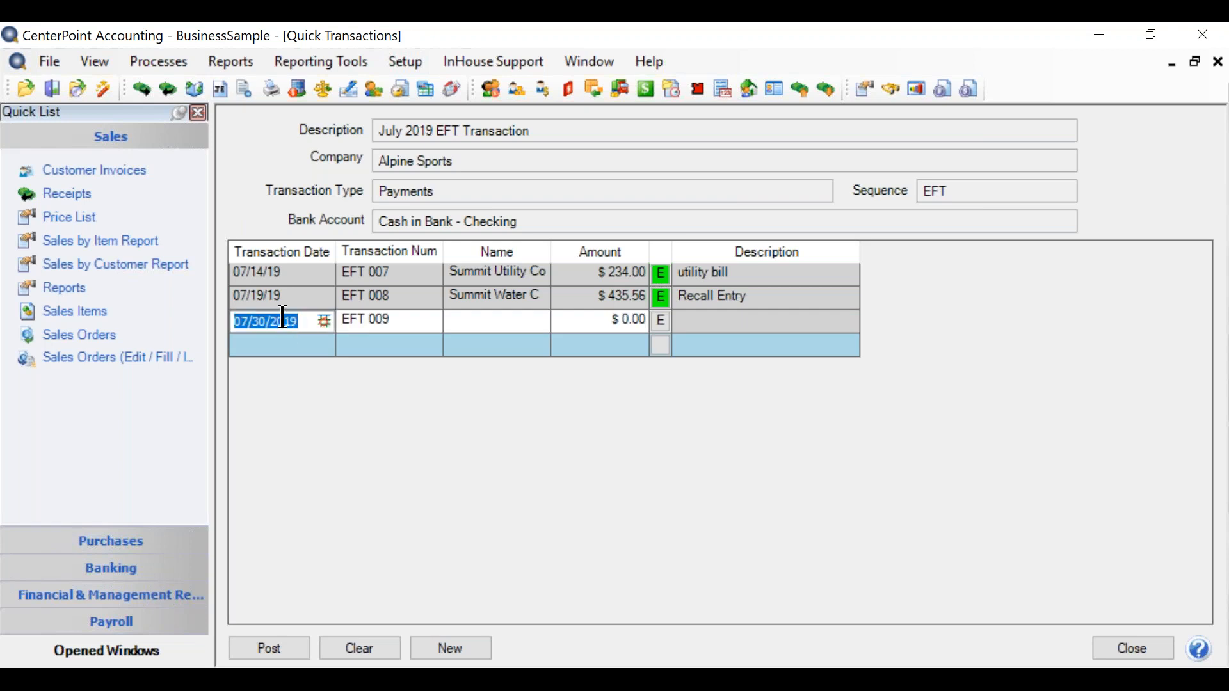
pyautogui.write('0724')
pyautogui.press('Tab')
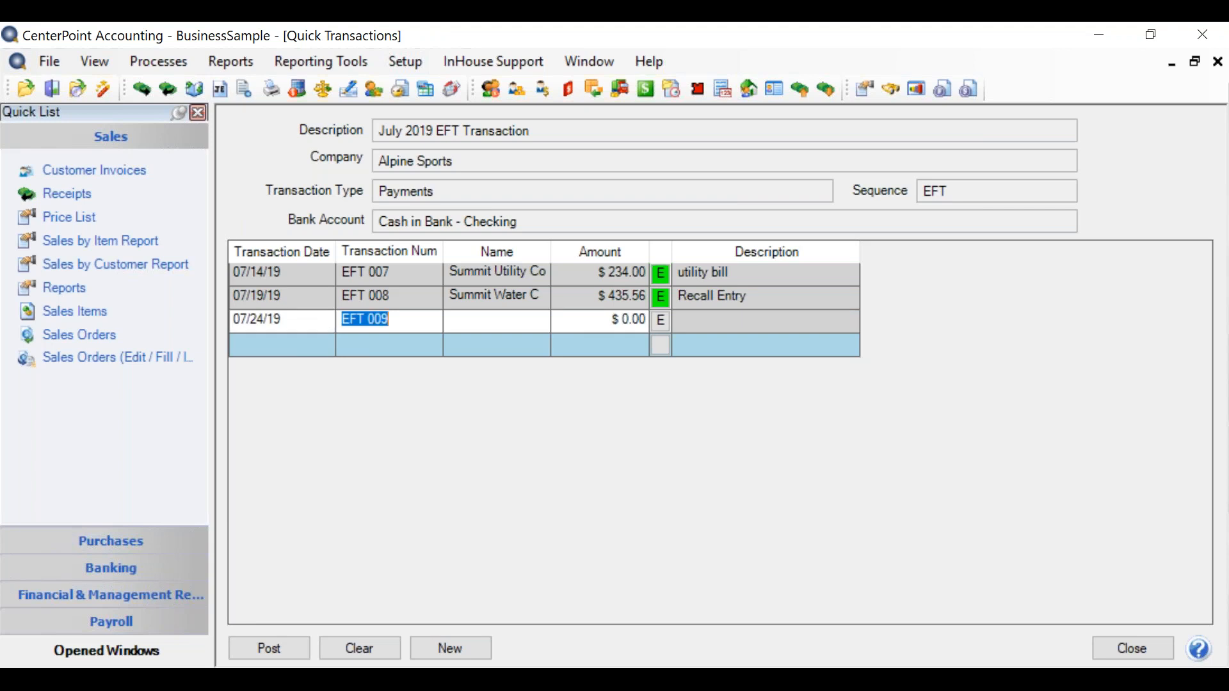
pyautogui.press('Tab')
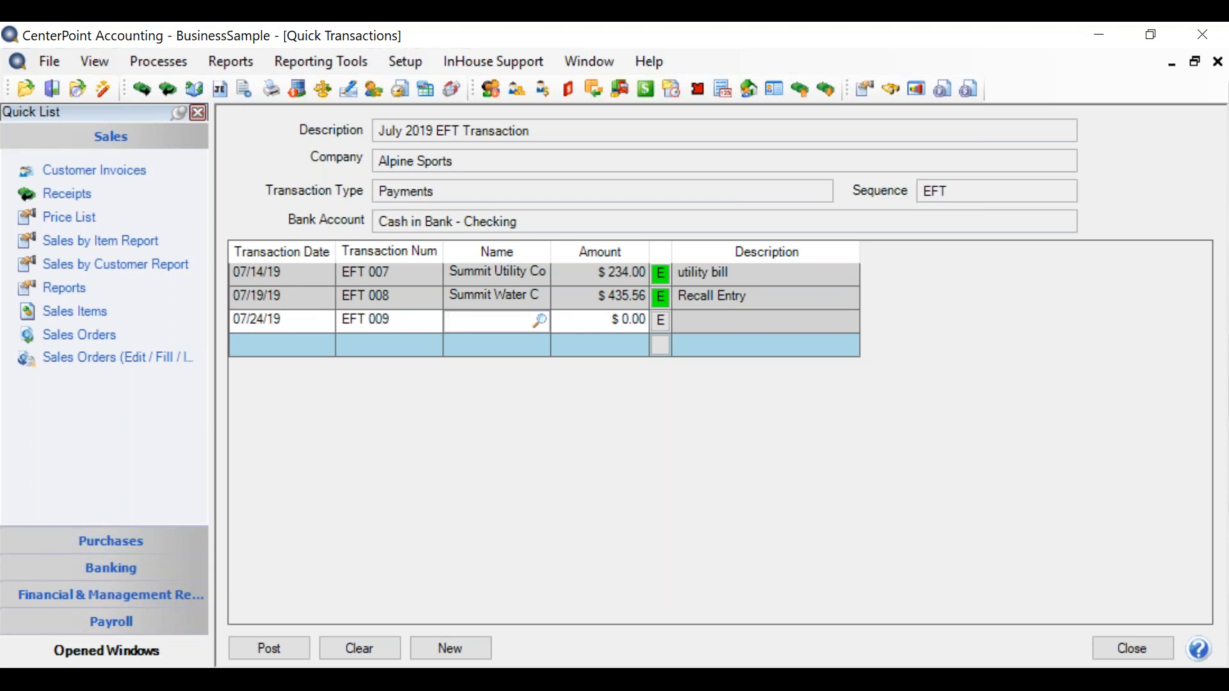
pyautogui.write('preo')
pyautogui.press('BackSpace')
pyautogui.press('BackSpace')
pyautogui.write('otec')
pyautogui.press('Tab')
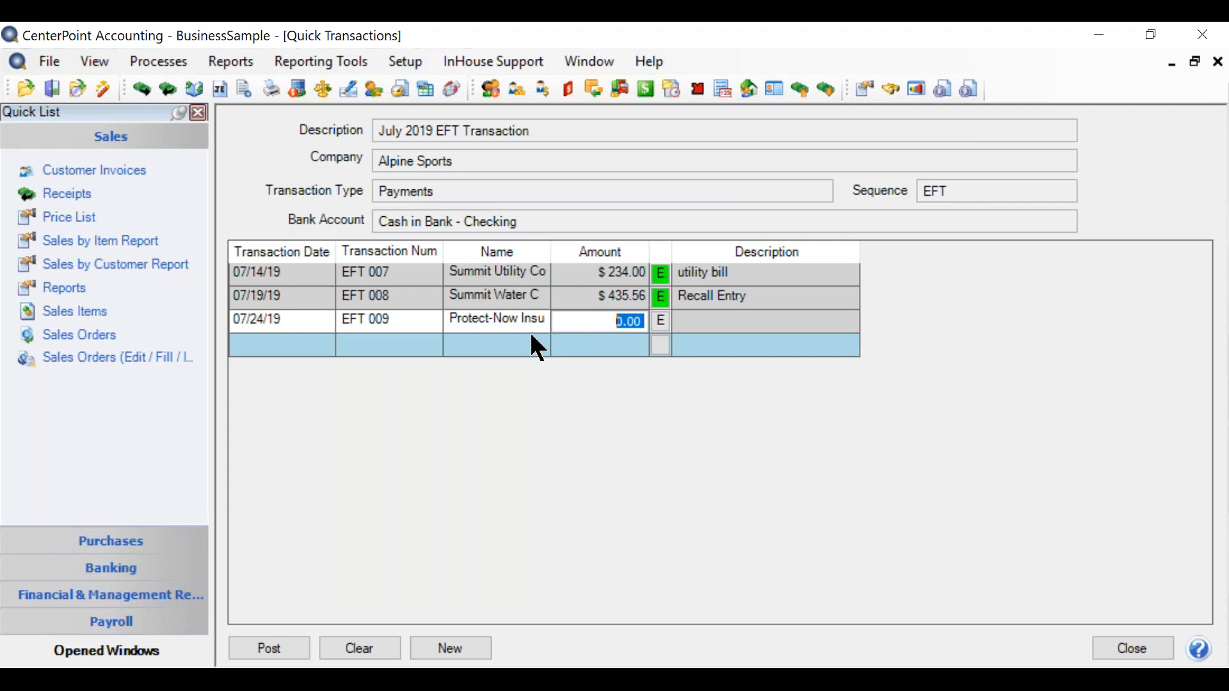
pyautogui.write('567.98')
pyautogui.press('Tab')
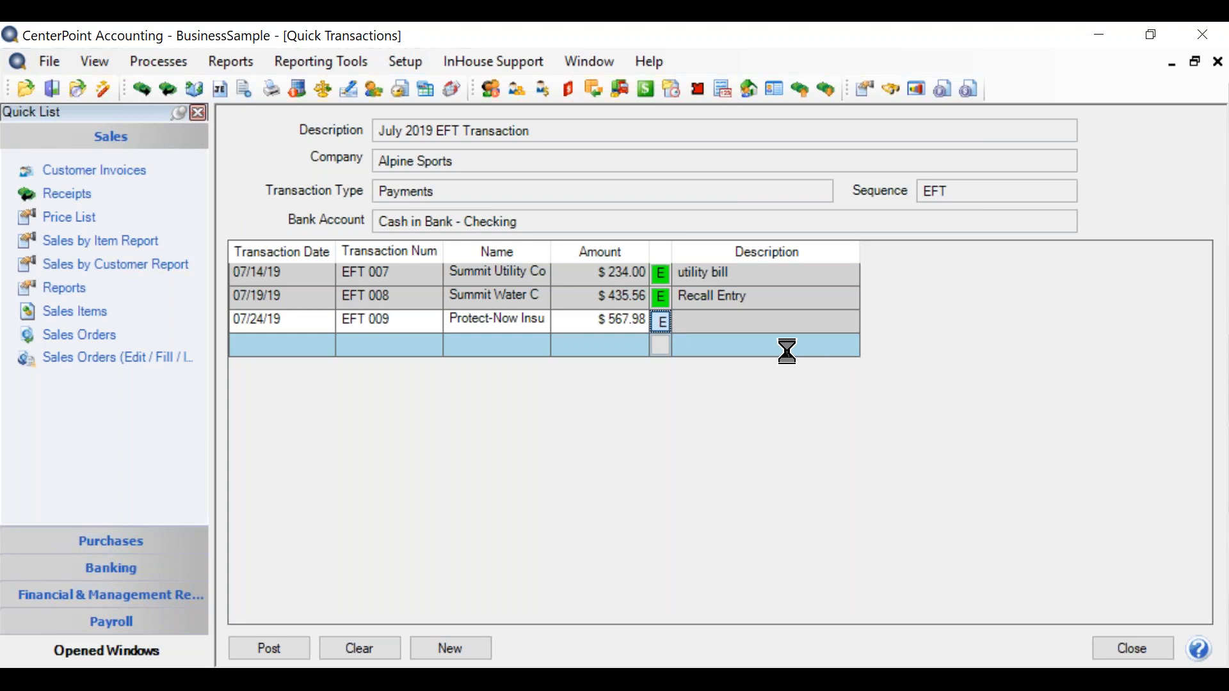
# Distribute $345.00 of the insurance payment to account 6075 insurance - Building.
pyautogui.click(320, 401)
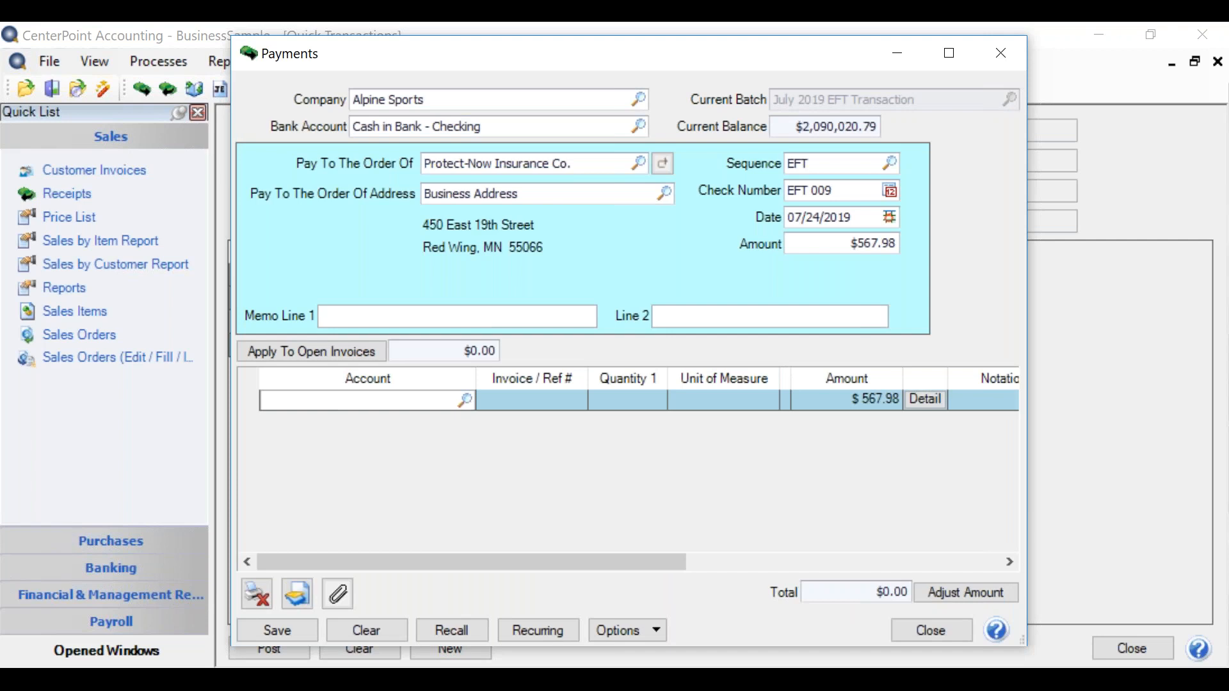
pyautogui.write('ins')
pyautogui.press('Tab')
pyautogui.press('Return')
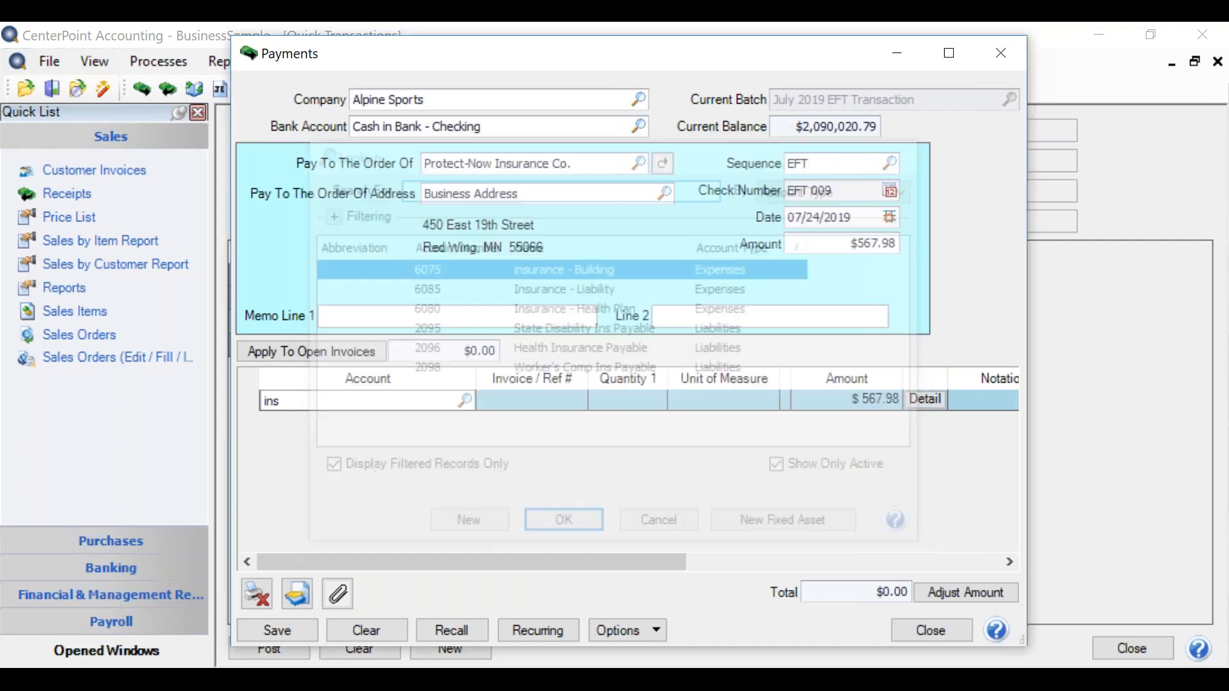
pyautogui.press('Tab')
pyautogui.press('Tab')
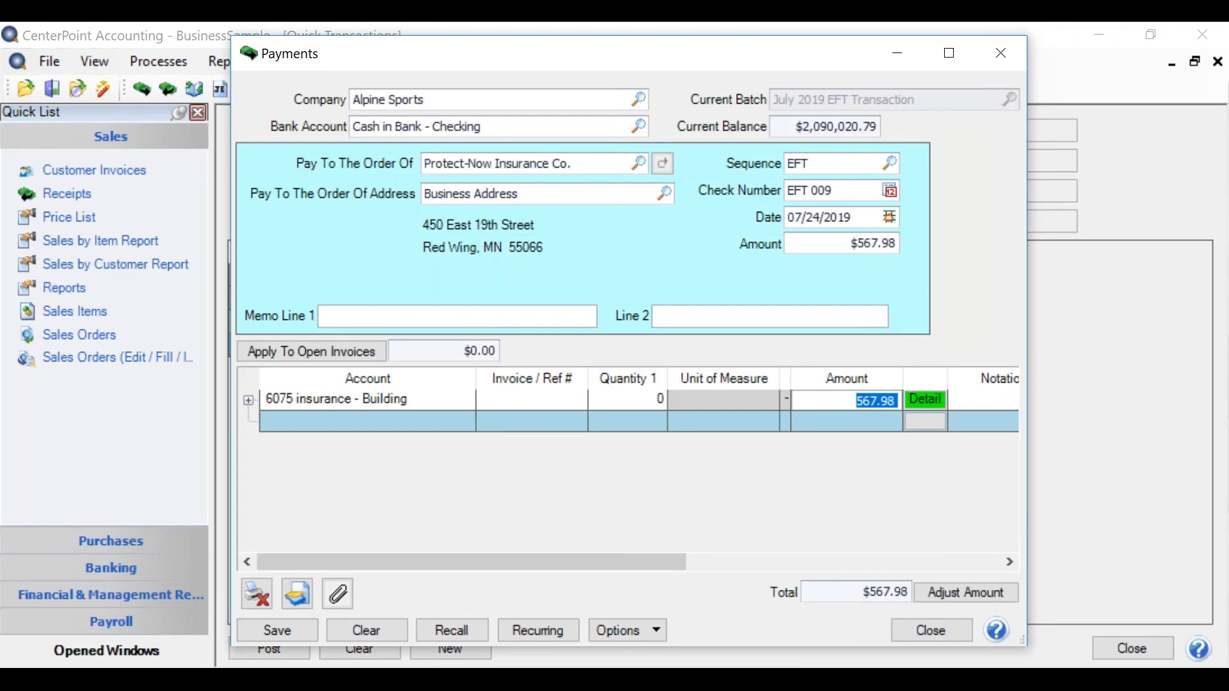
pyautogui.write('345.')
pyautogui.press('Tab')
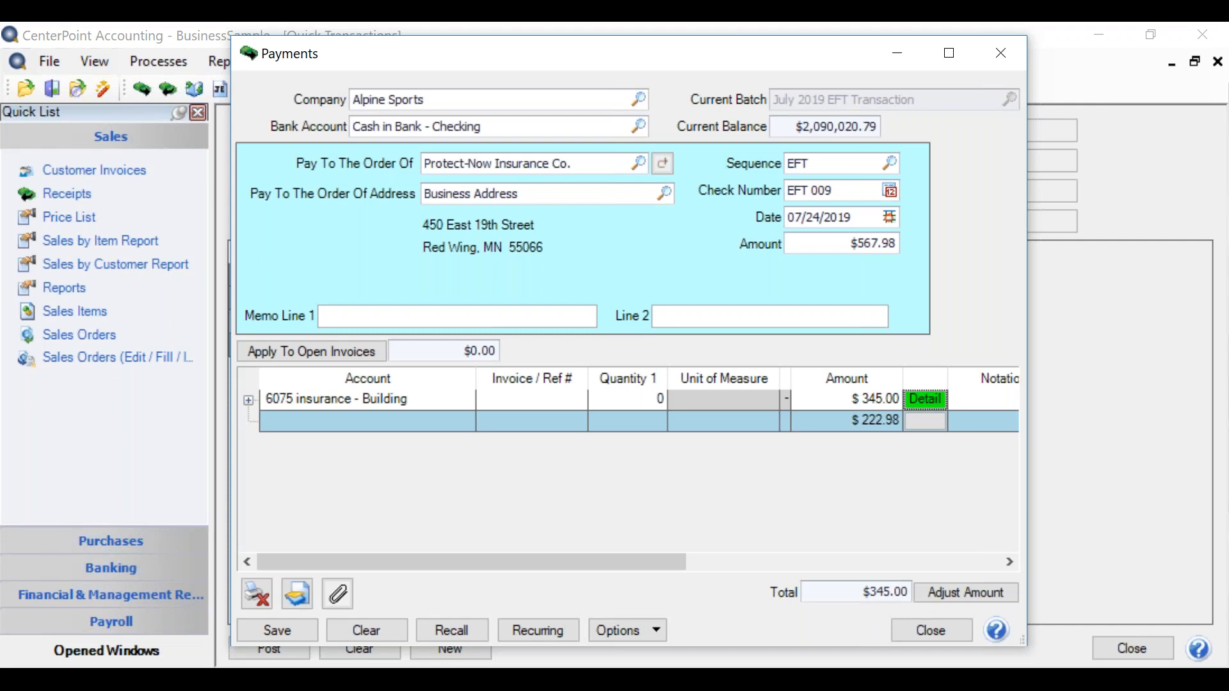
# Add a second distribution line for the remaining amount to account 6085 Insurance - Liability, leaving the first line's other details blank.
pyautogui.press('Tab')
pyautogui.press('Tab')
pyautogui.press('Tab')
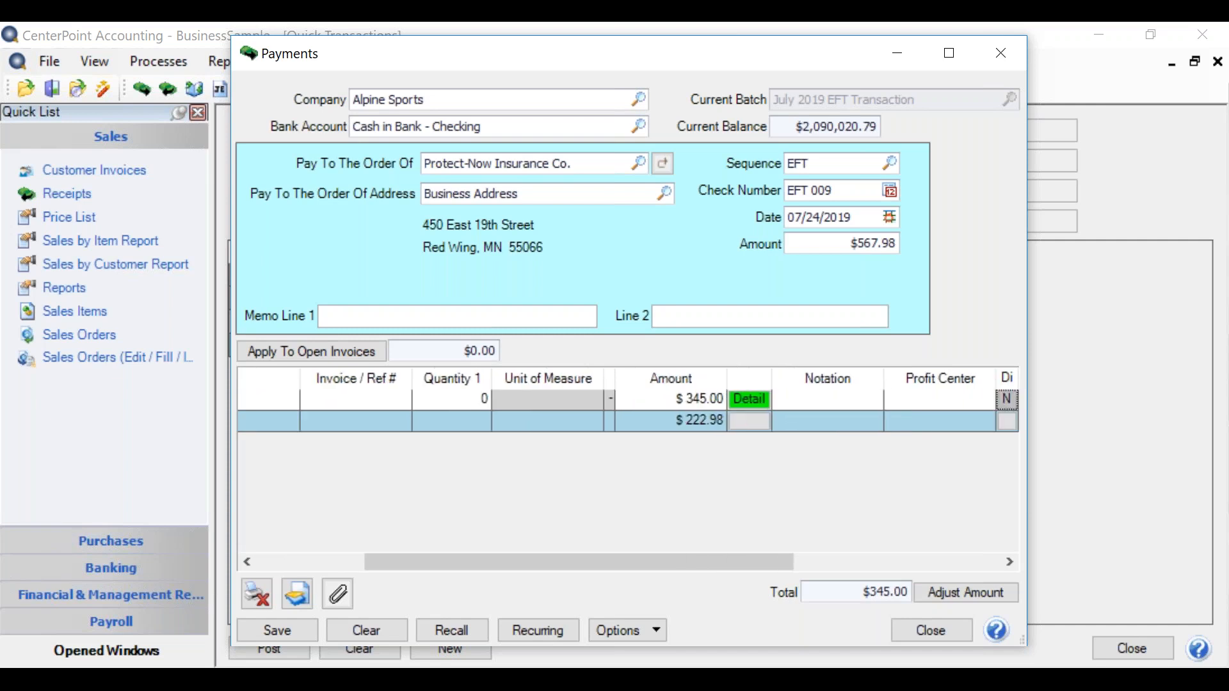
pyautogui.press('Tab')
pyautogui.press('Tab')
pyautogui.press('Tab')
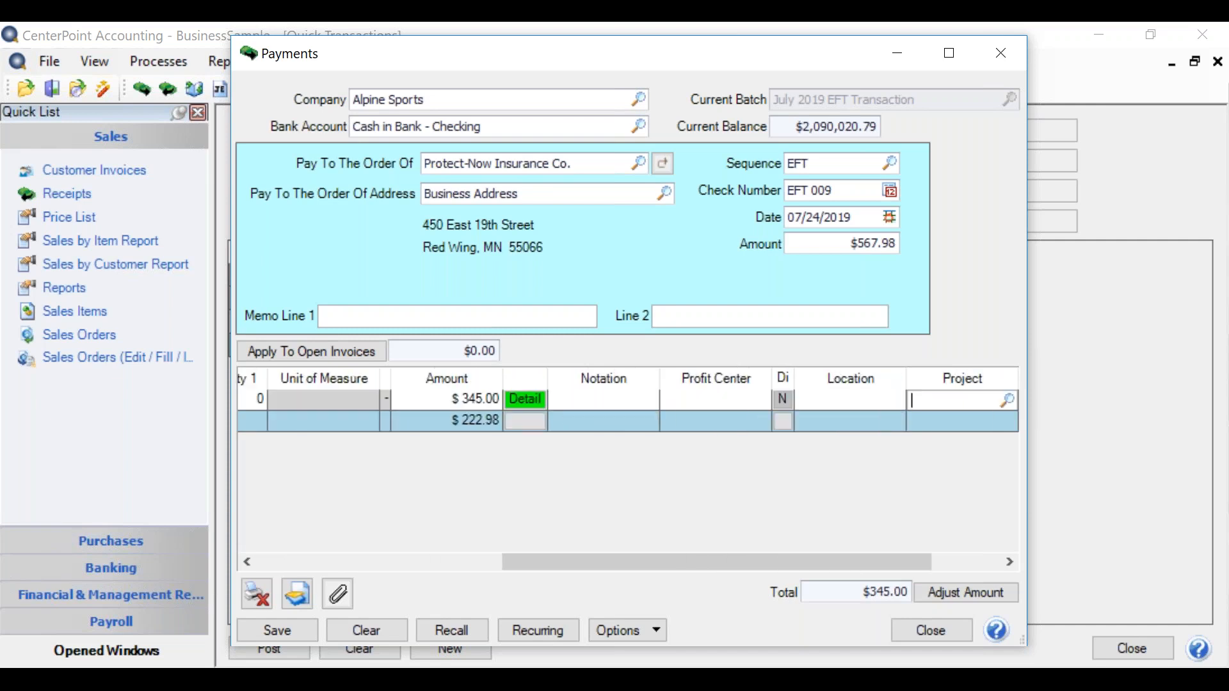
pyautogui.write('insur')
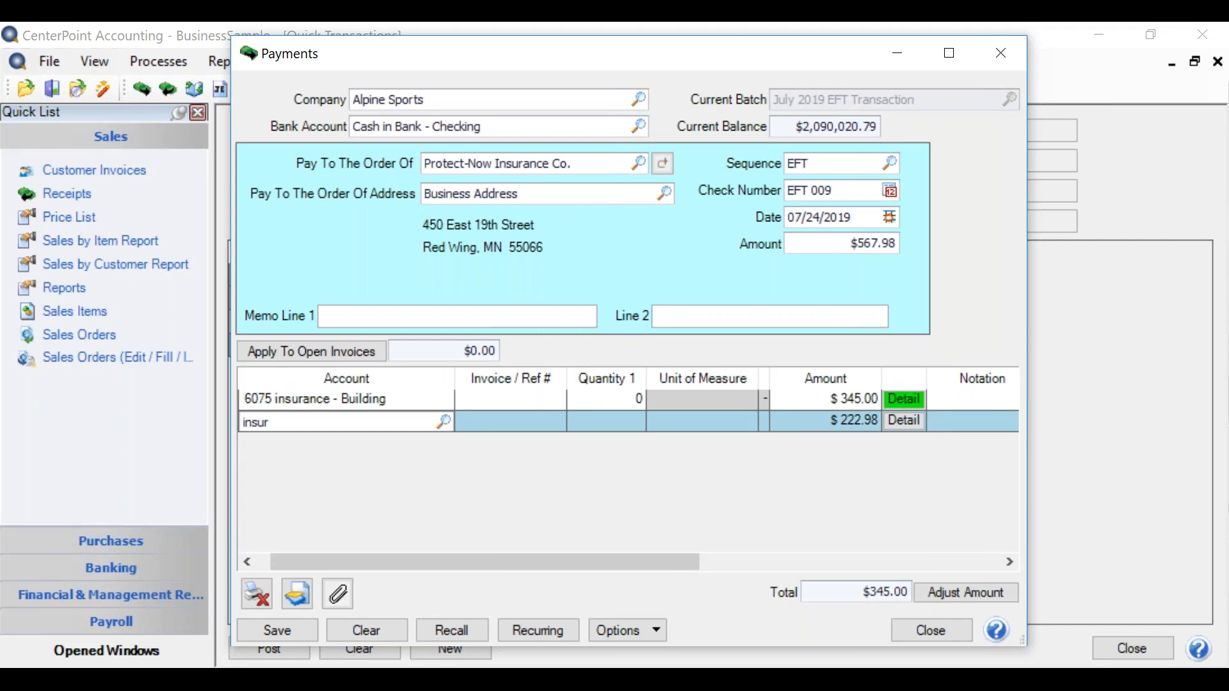
pyautogui.press('Tab')
pyautogui.press('Down')
pyautogui.press('Return')
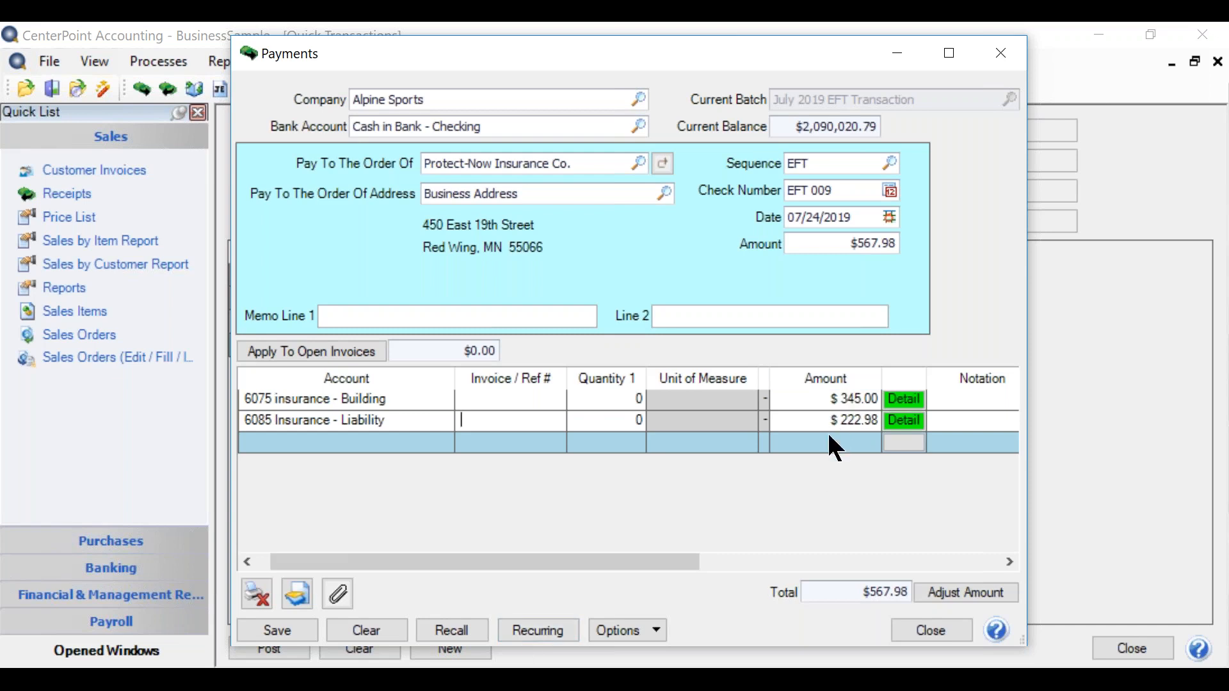
# Save a recurring transaction named Insurance Bill with a fixed amount of $345.00 for 6075 insurance - Building, and save the payment.
pyautogui.click(540, 632)
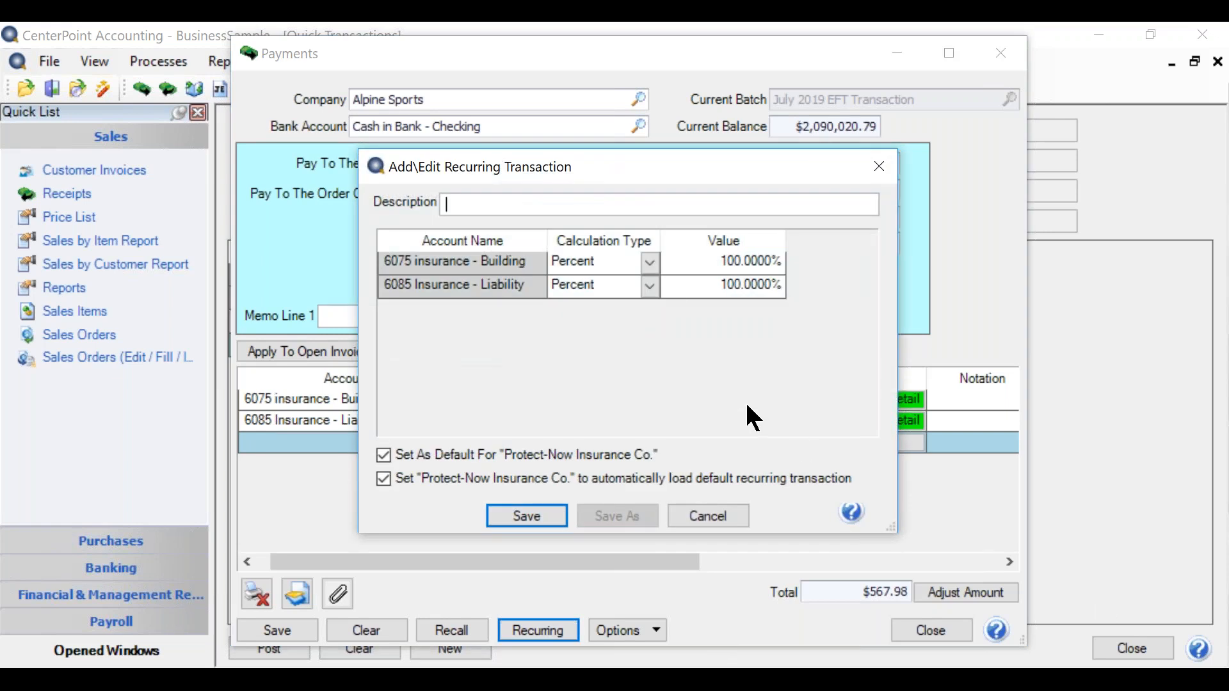
pyautogui.write('Insurance Bill')
pyautogui.press('Tab')
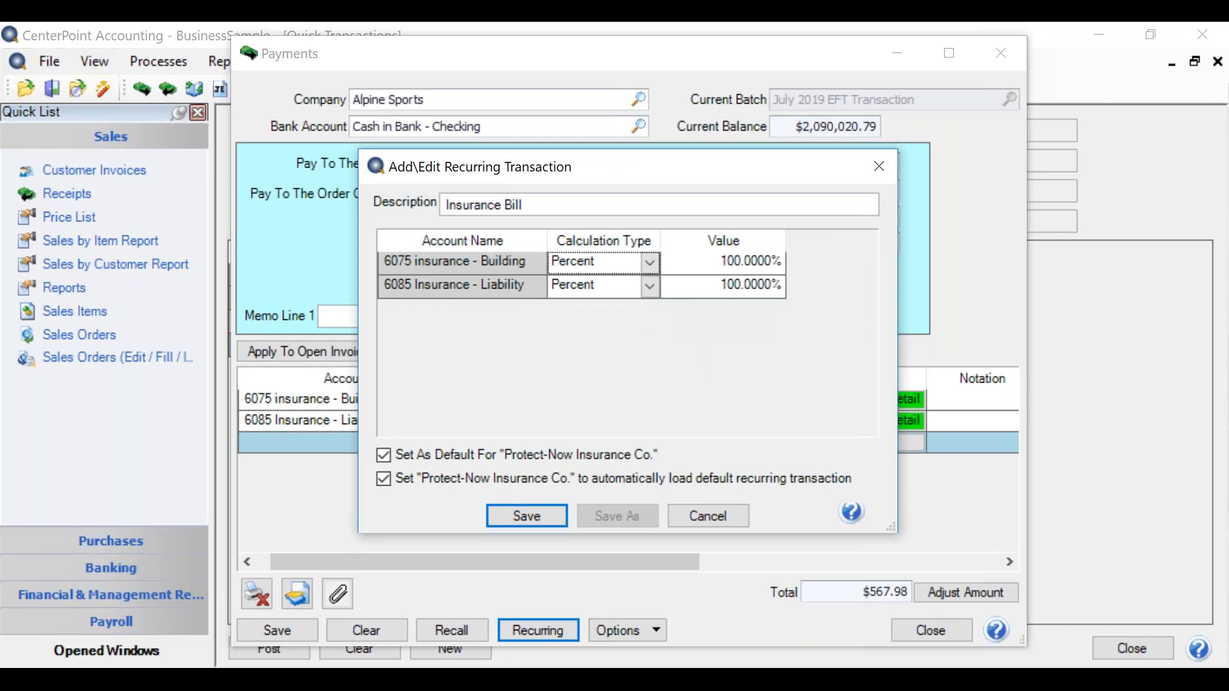
pyautogui.click(646, 261)
pyautogui.click(603, 280)
pyautogui.moveTo(602, 165); pyautogui.dragTo(494, 176)
pyautogui.click(587, 272)
pyautogui.write('345')
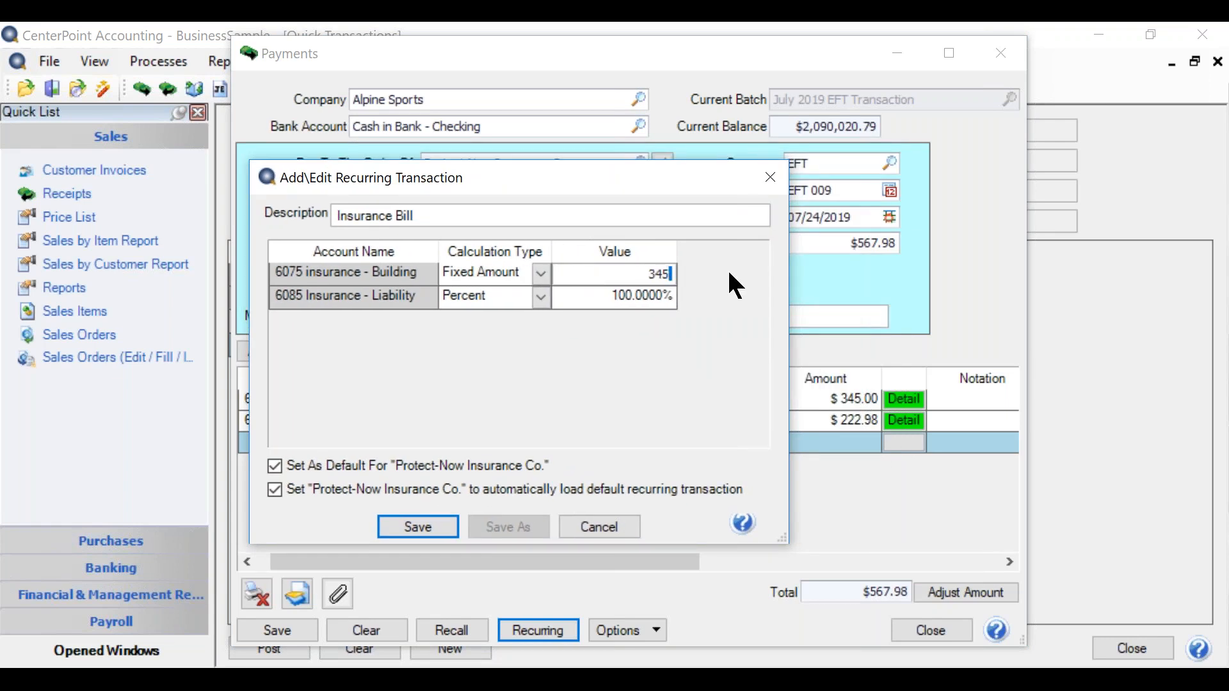
pyautogui.press('Tab')
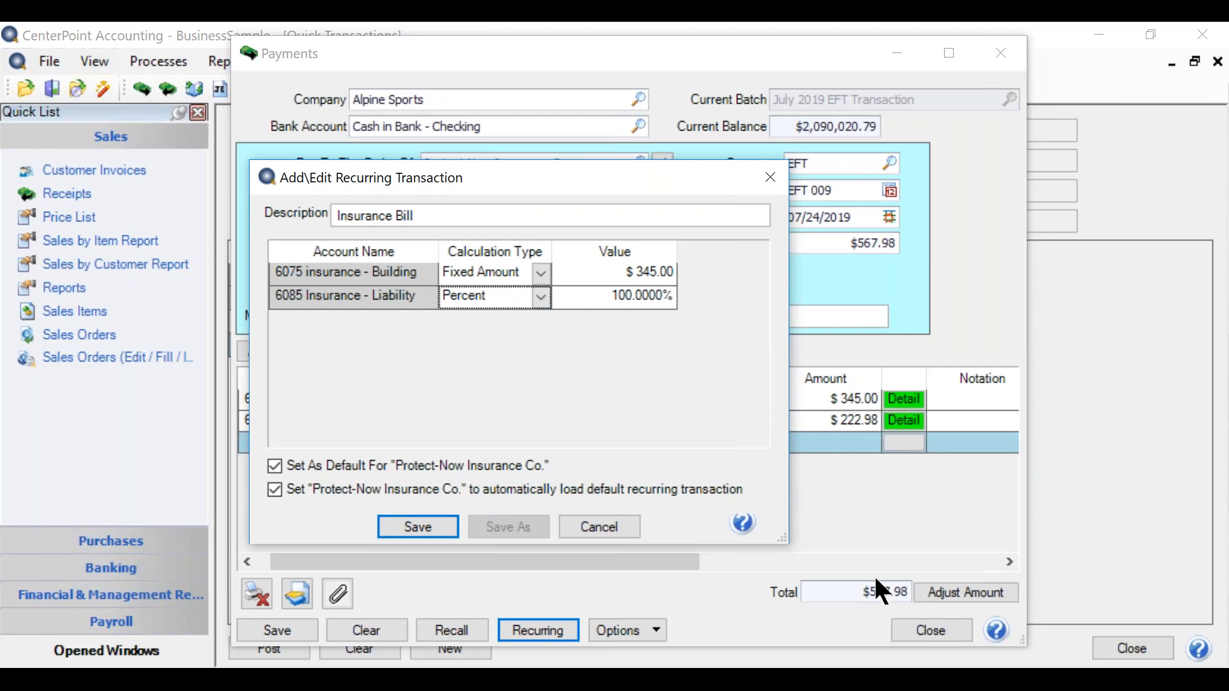
pyautogui.click(447, 533)
pyautogui.click(283, 629)
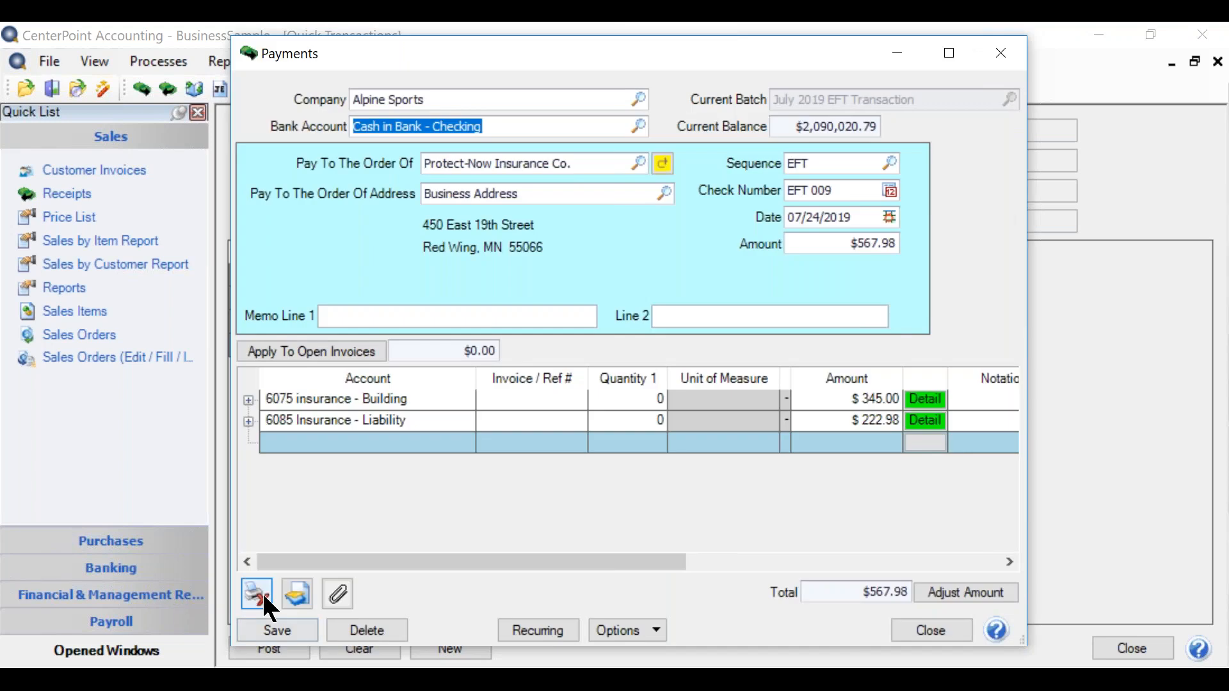
# Check the print settings of the saved insurance payment without changing them, and close the payment.
pyautogui.click(259, 594)
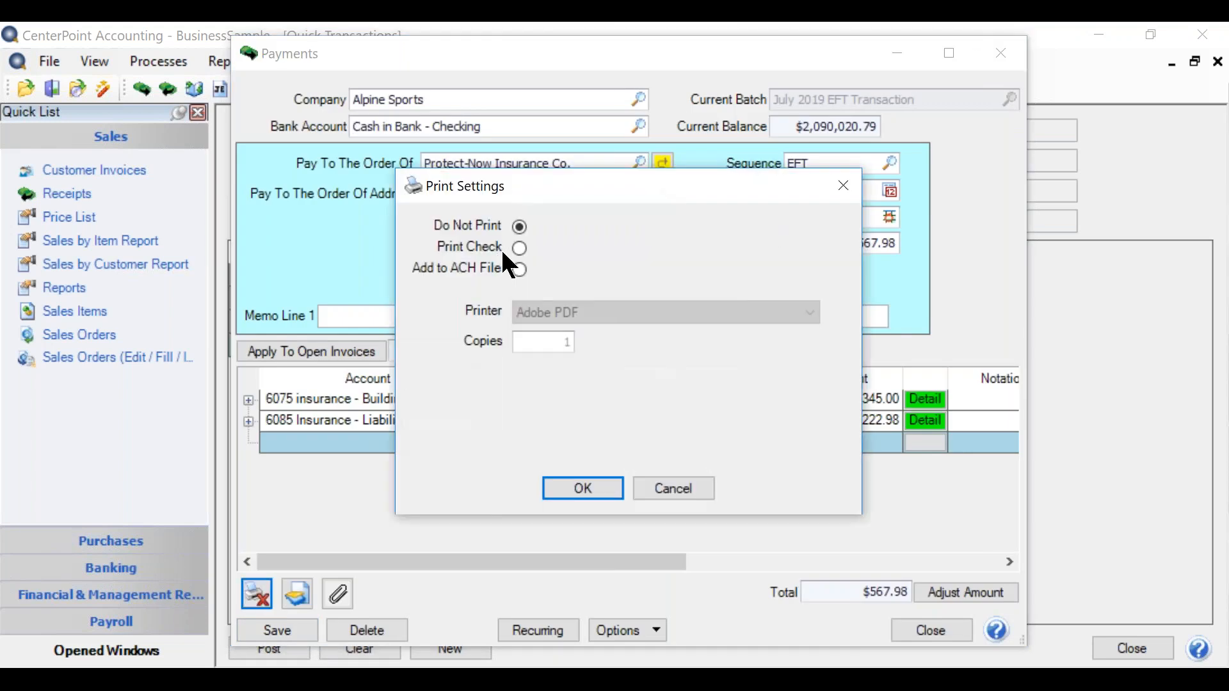
pyautogui.click(667, 489)
pyautogui.click(931, 631)
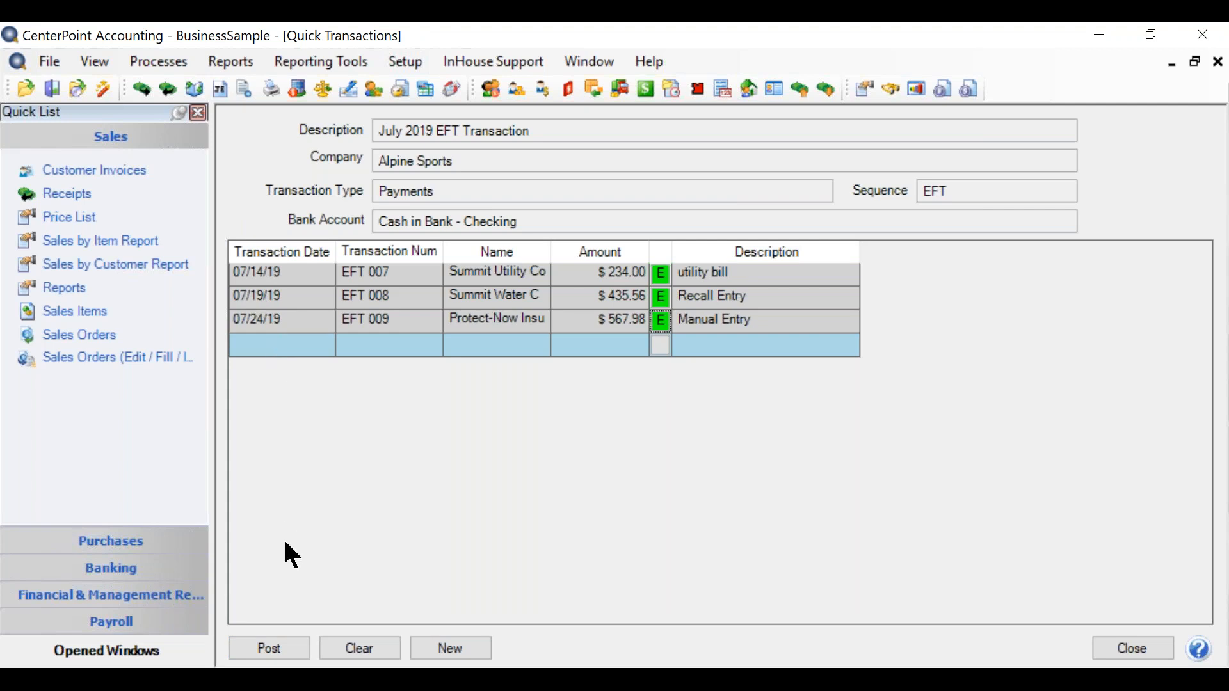
# Post the July 2019 EFT Transaction batch and close Quick Transactions.
pyautogui.click(279, 644)
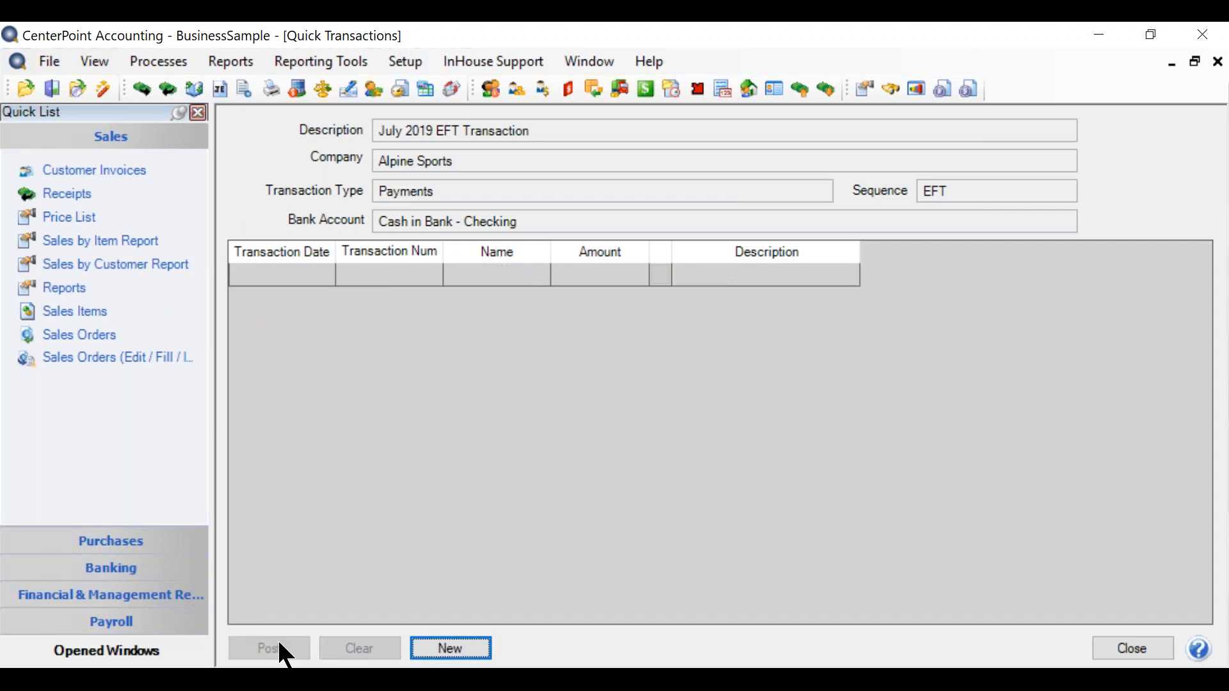
pyautogui.click(1126, 650)
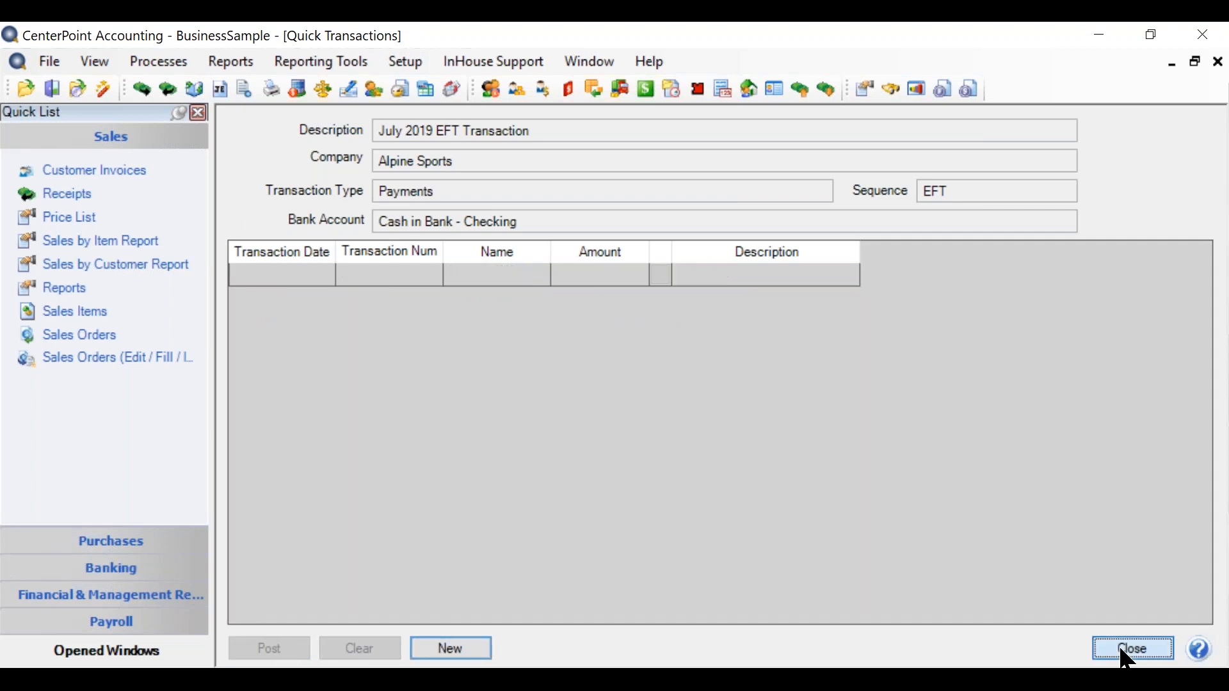
# Review this month's posted transactions in Transaction Search for the three EFT payments, and close the search.
pyautogui.click(269, 61)
pyautogui.click(302, 159)
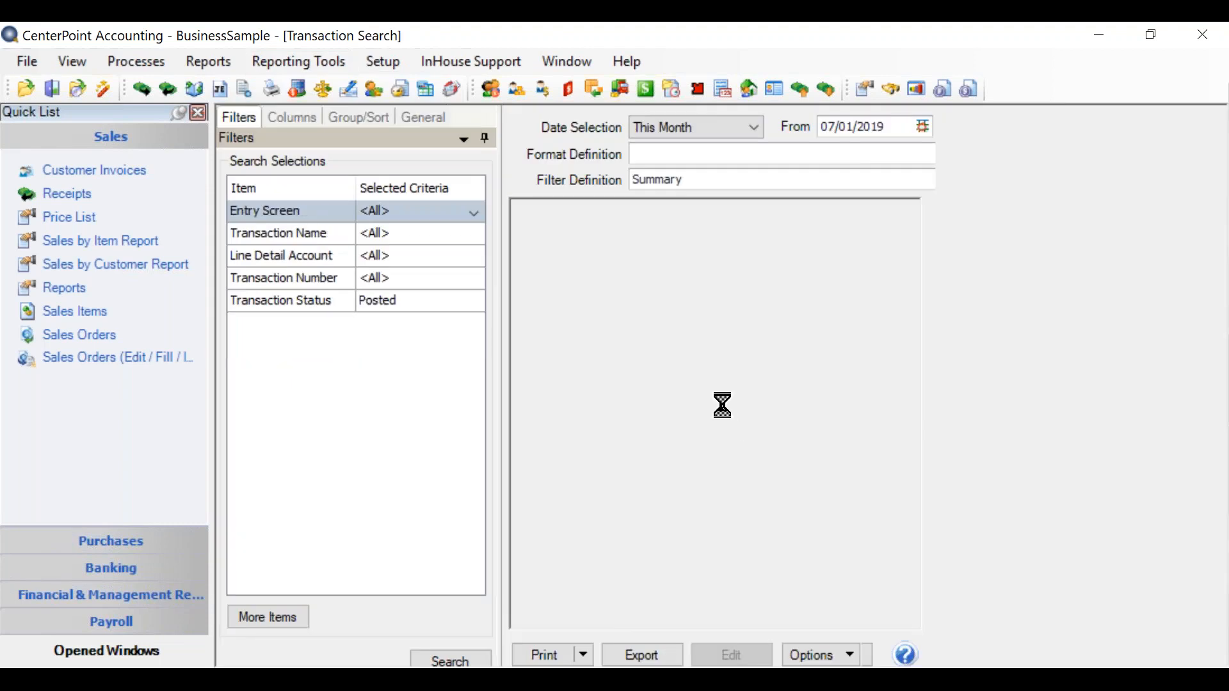
pyautogui.scroll(-3, 579, 445)
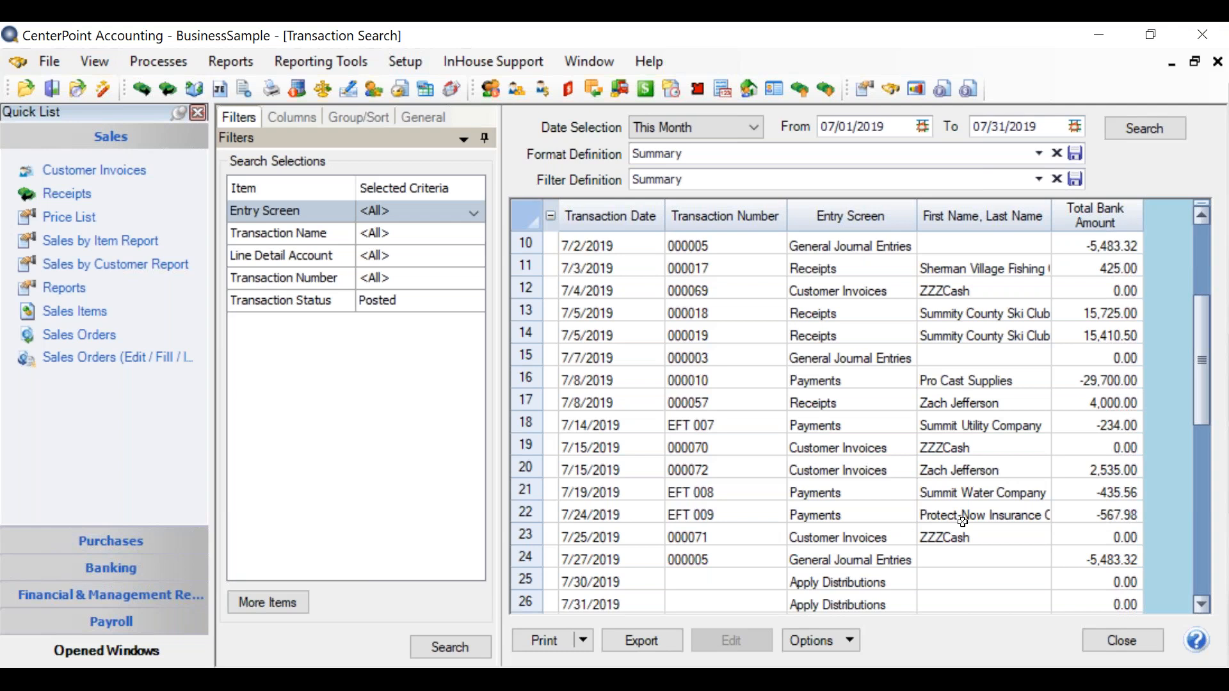
pyautogui.click(1131, 637)
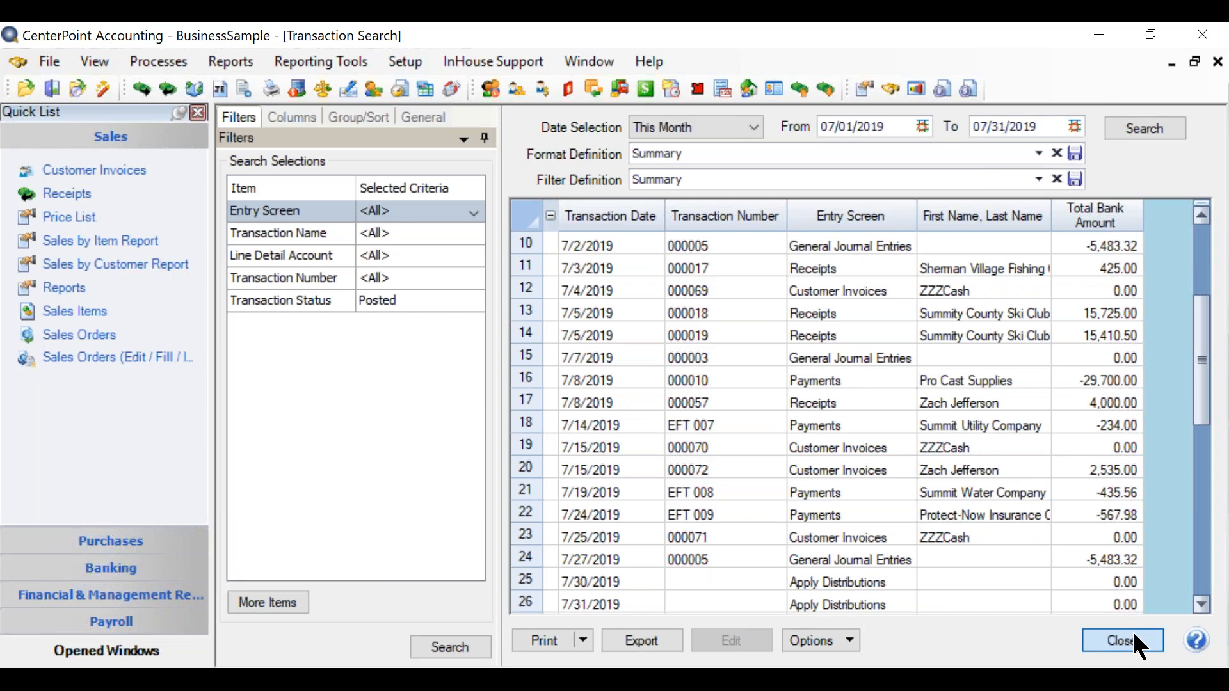